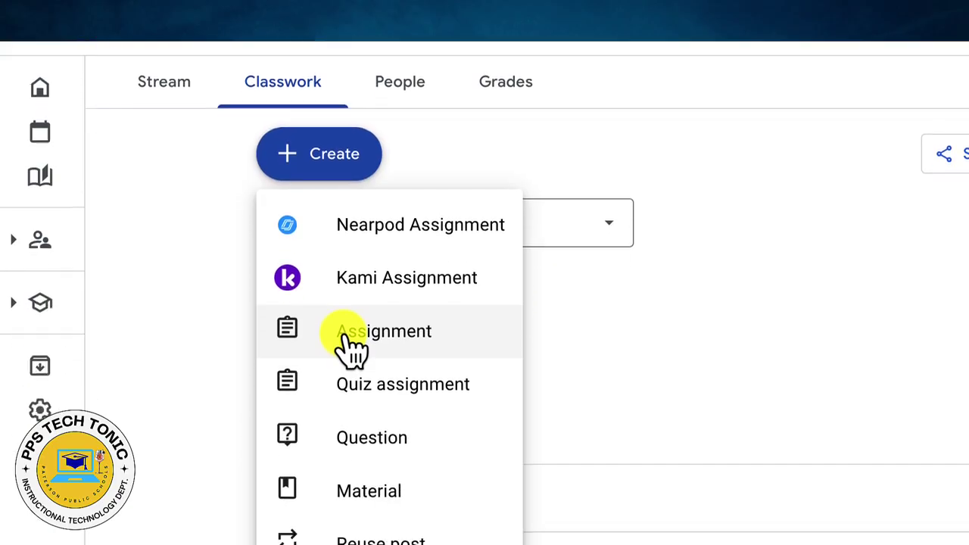
Step: Create an assignment titled Photosynthesis and copy the Google Docs question about humans making their own food into its instructions
click(352, 454)
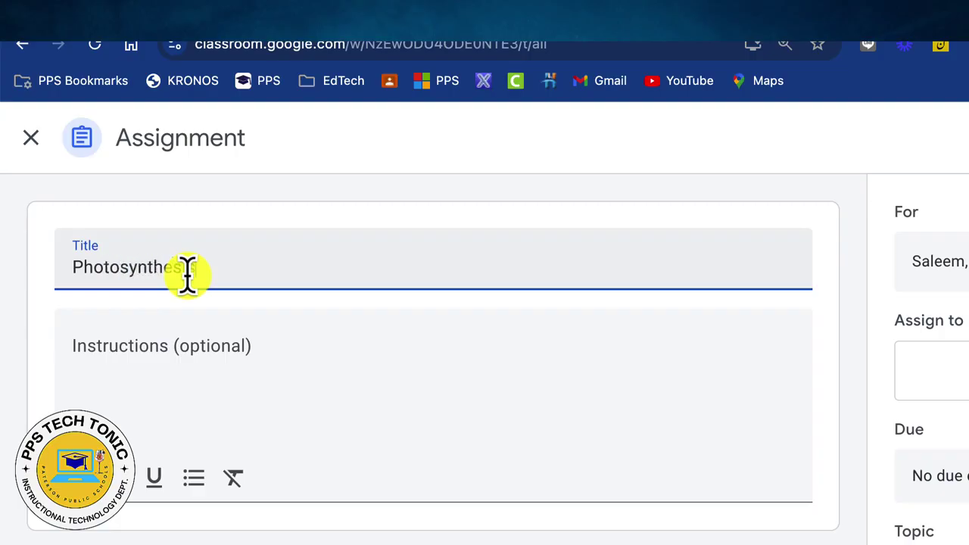
click(117, 348)
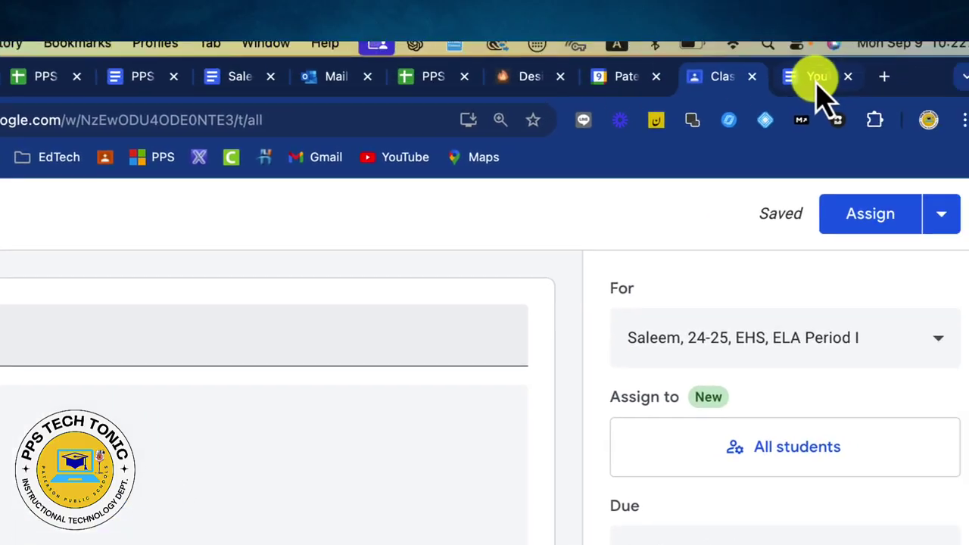
click(817, 98)
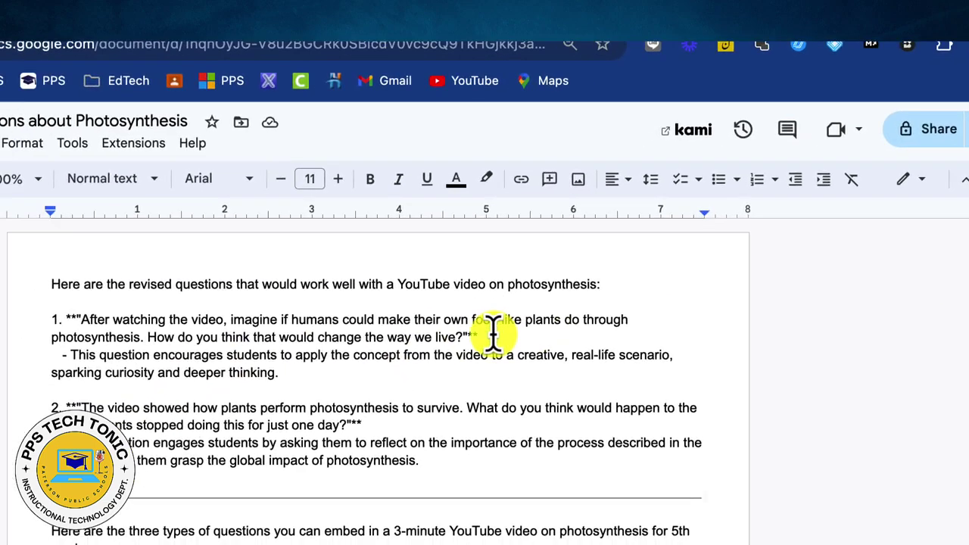
drag(372, 424, 24, 420)
drag(132, 333, 64, 318)
key(super+c)
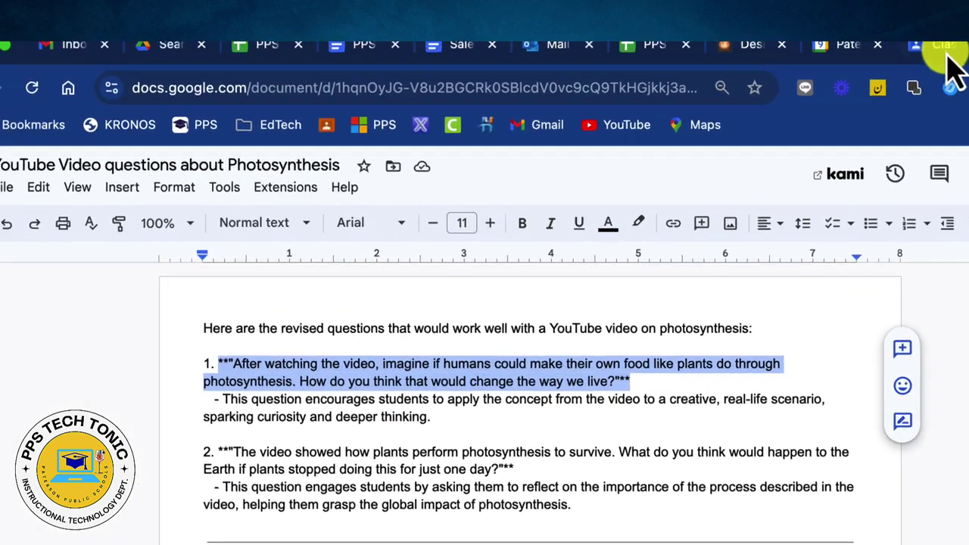
click(918, 2)
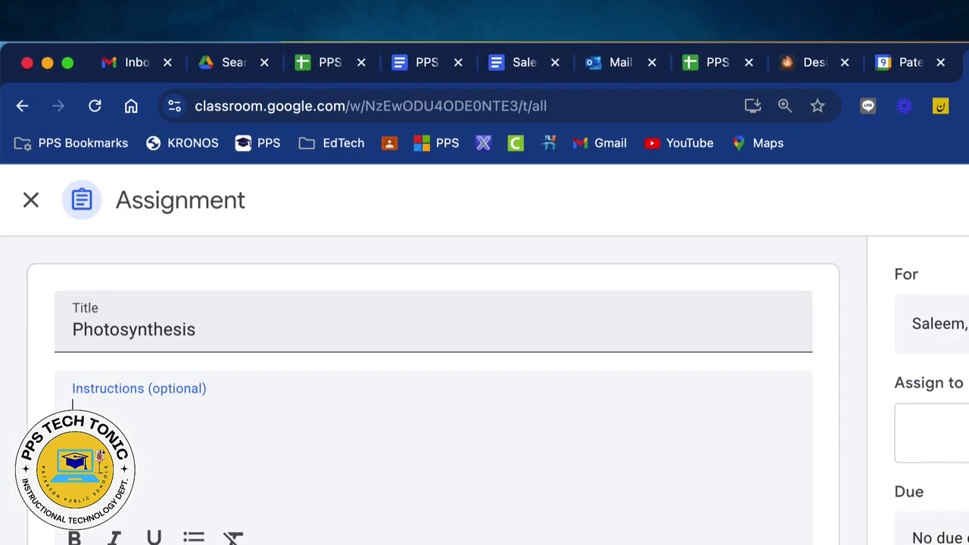
key(super+v)
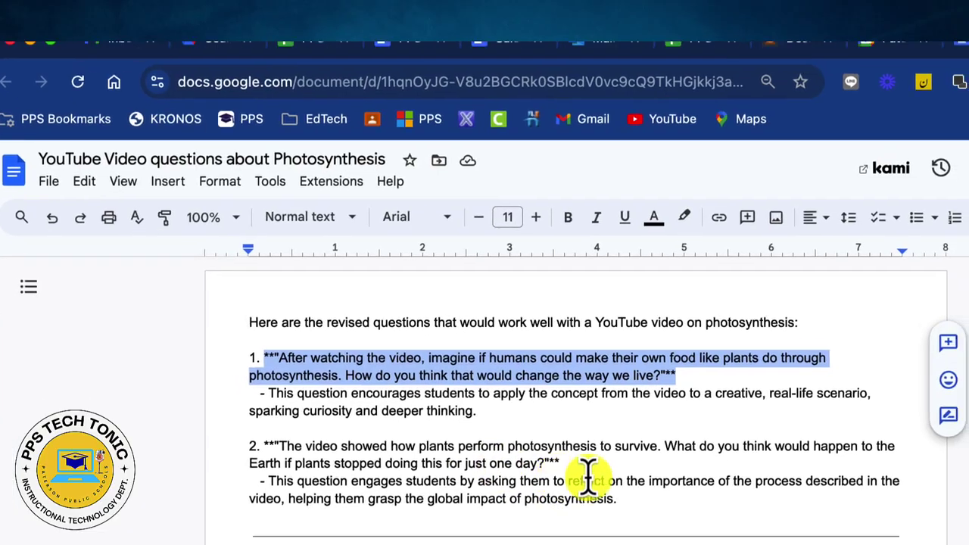
Step: Copy the document's second question, about plants stopping photosynthesis for one day, into the instructions and change "showed" to "will show"
drag(559, 463, 263, 450)
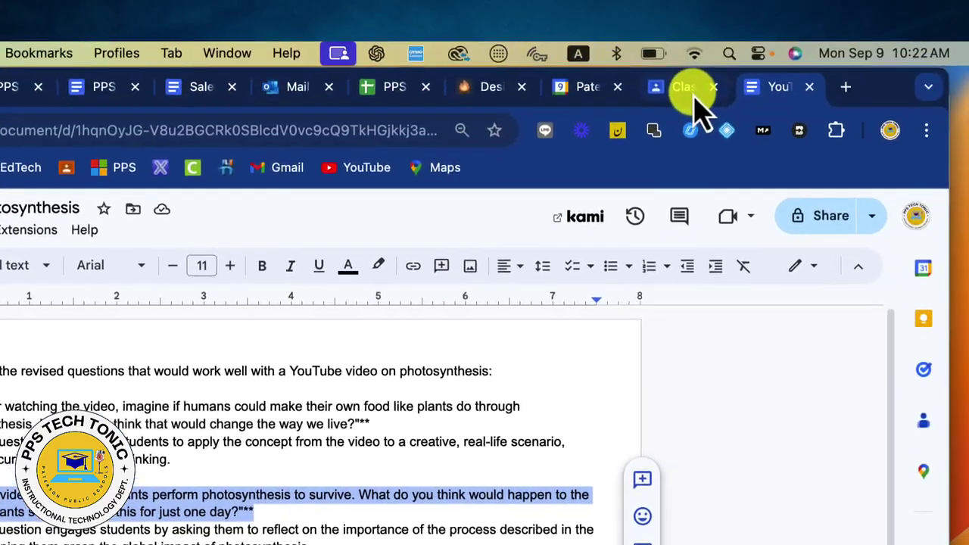
click(689, 87)
text(**2. "The video showed how plants perform photosynthesis to survive. What do you think would happen to the Earth if plants stopped doing this for just one day?"**)
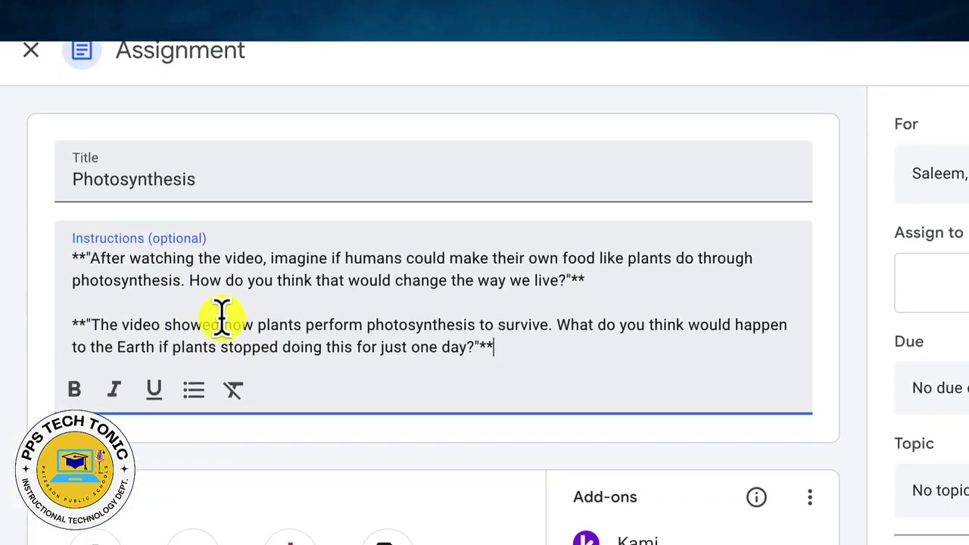
drag(223, 489, 168, 488)
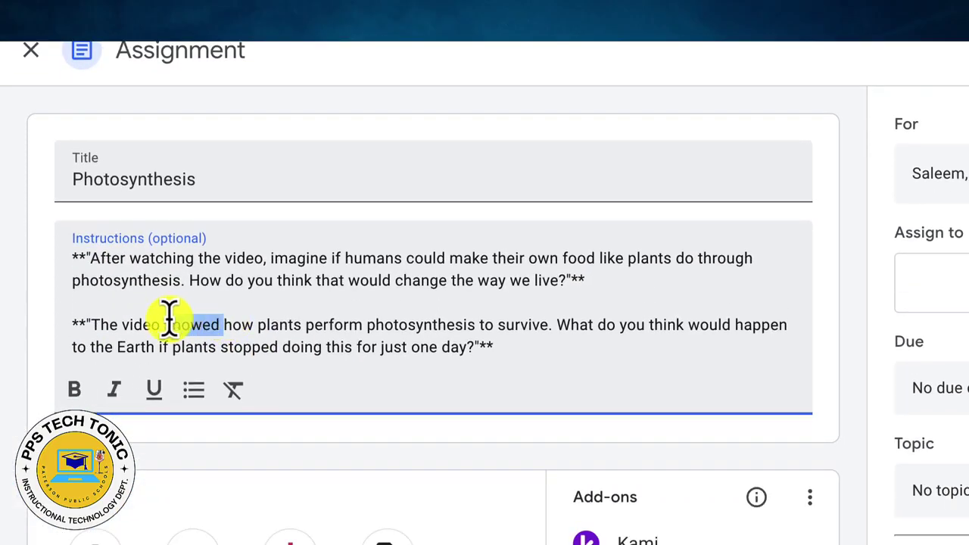
text(will show)
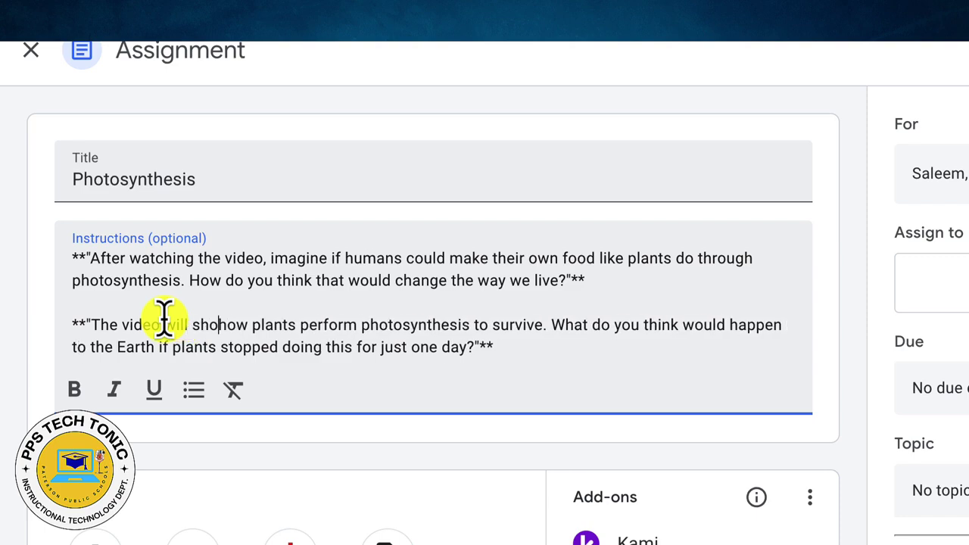
Step: Start a YouTube attachment for the assignment and search for "Photosynthesis for 5th graders"
scroll(439, 375, down, 1)
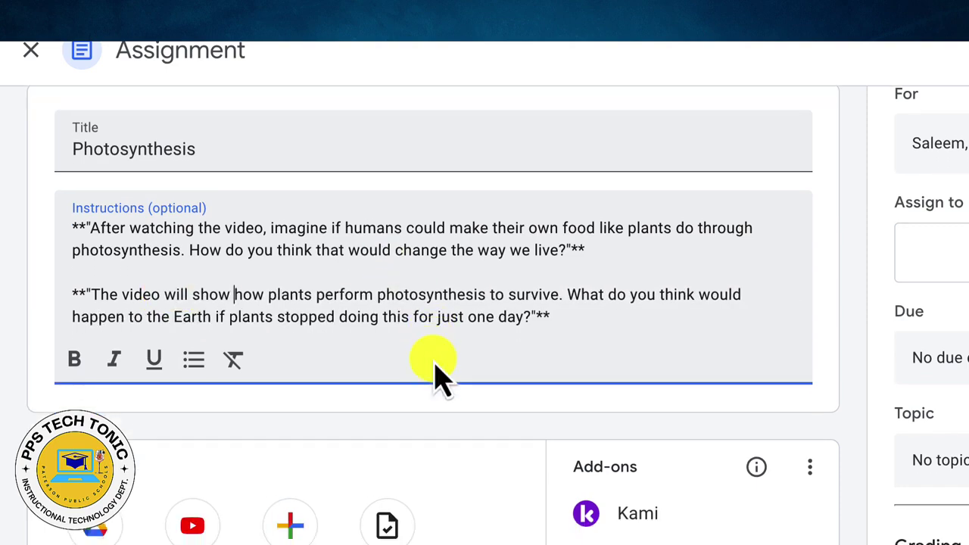
scroll(420, 318, down, 1)
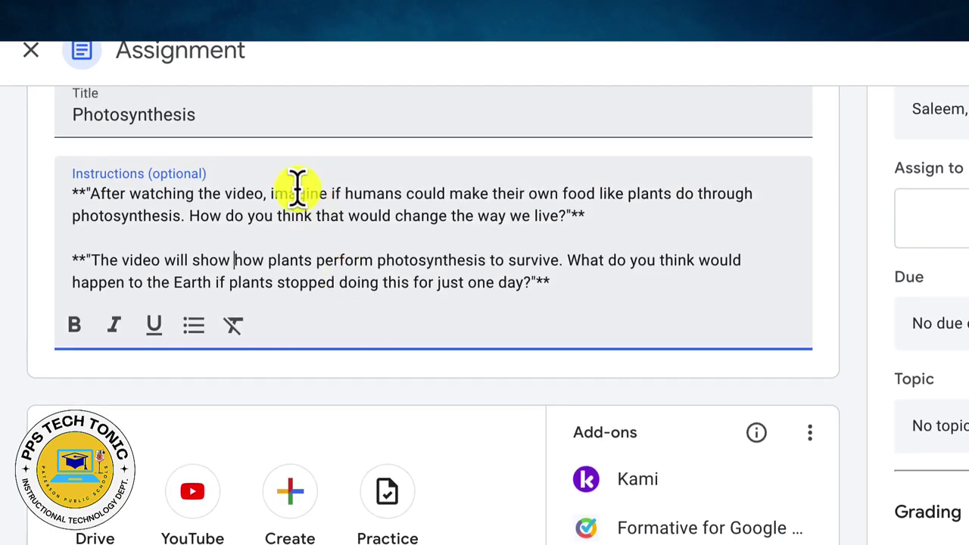
scroll(314, 223, down, 1)
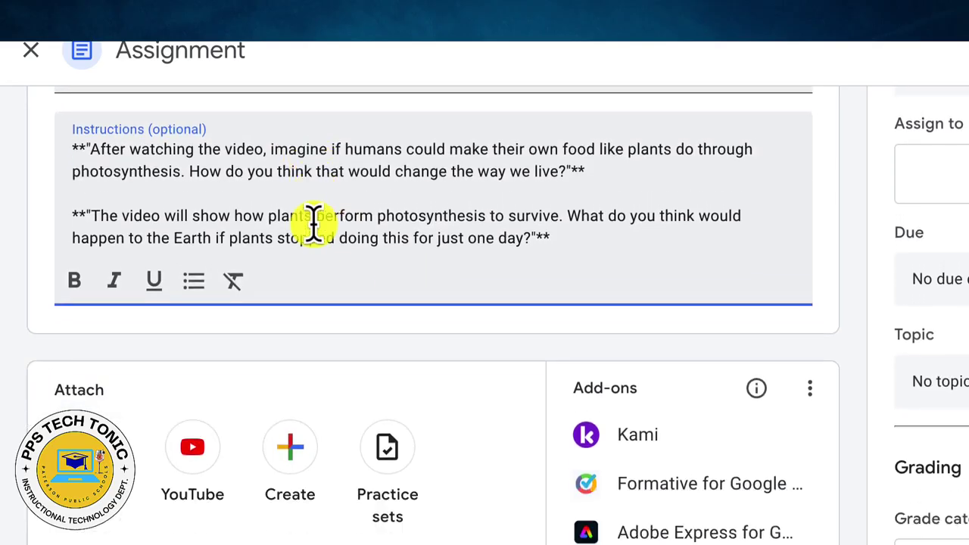
scroll(314, 224, down, 2)
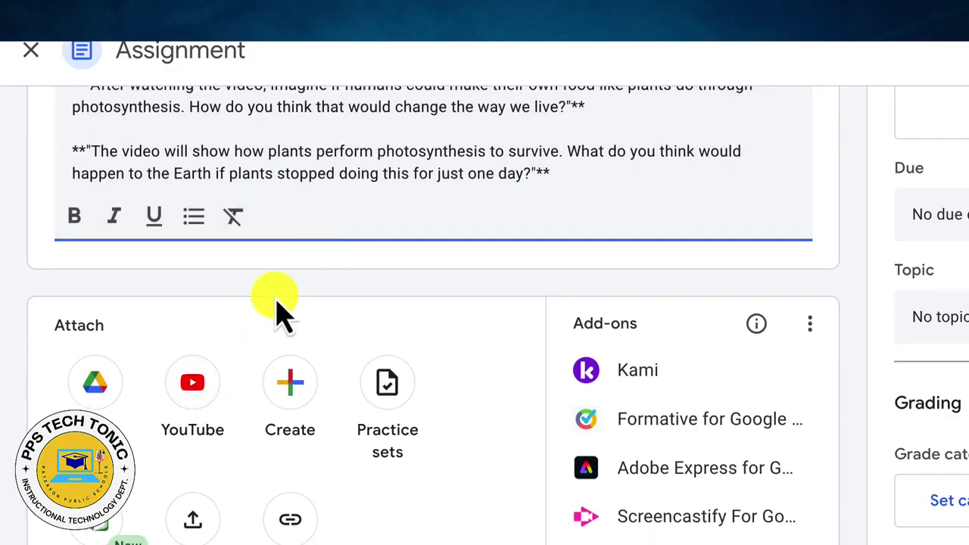
scroll(221, 341, down, 2)
click(198, 322)
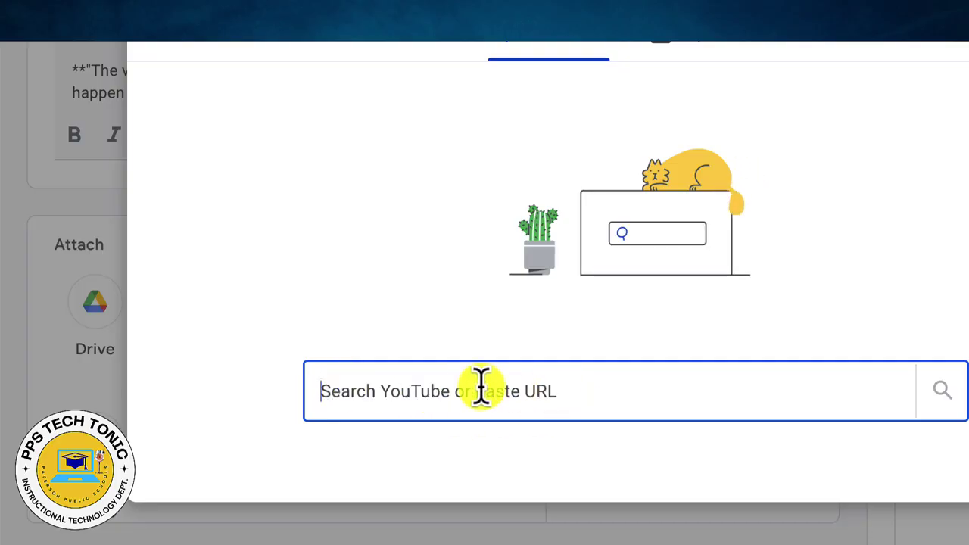
text(Photosyen)
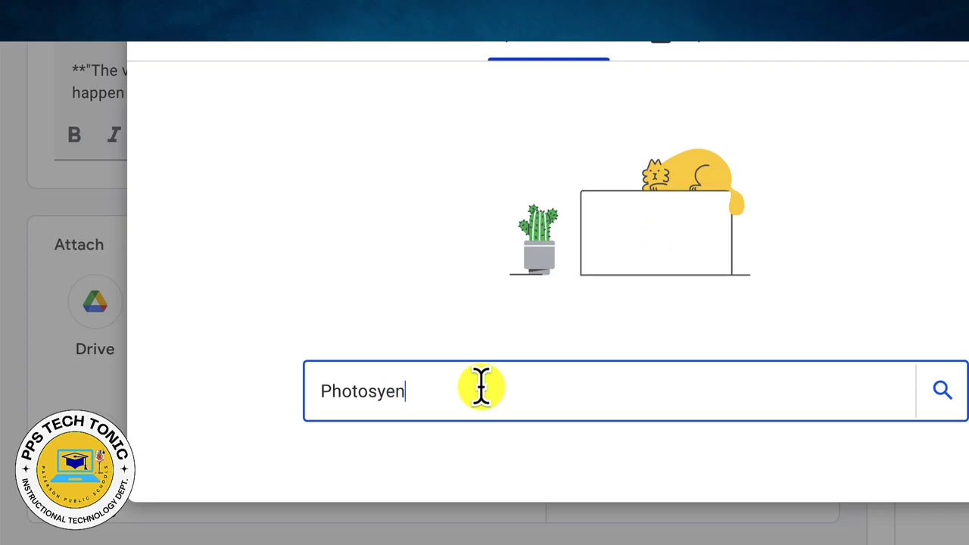
text(thesis for 5th graders)
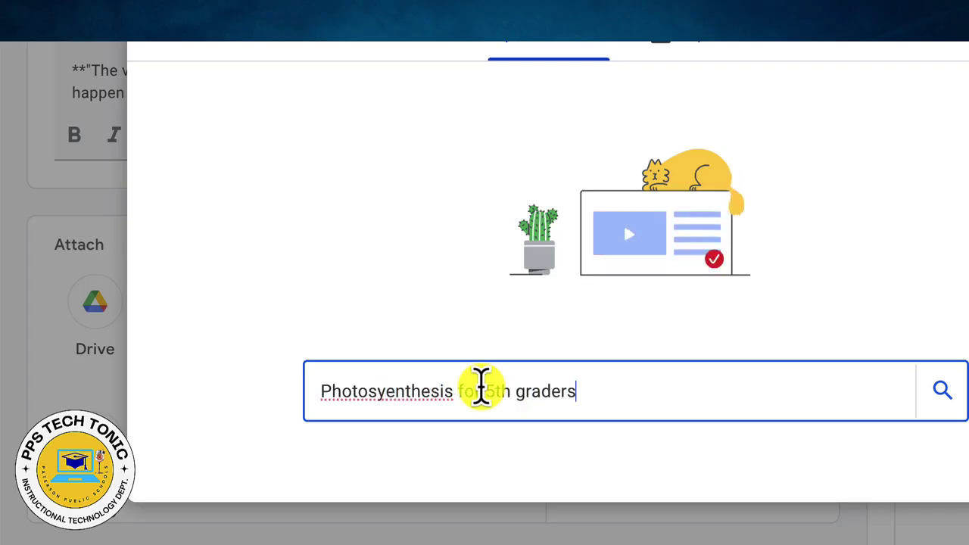
click(389, 390)
key(Delete)
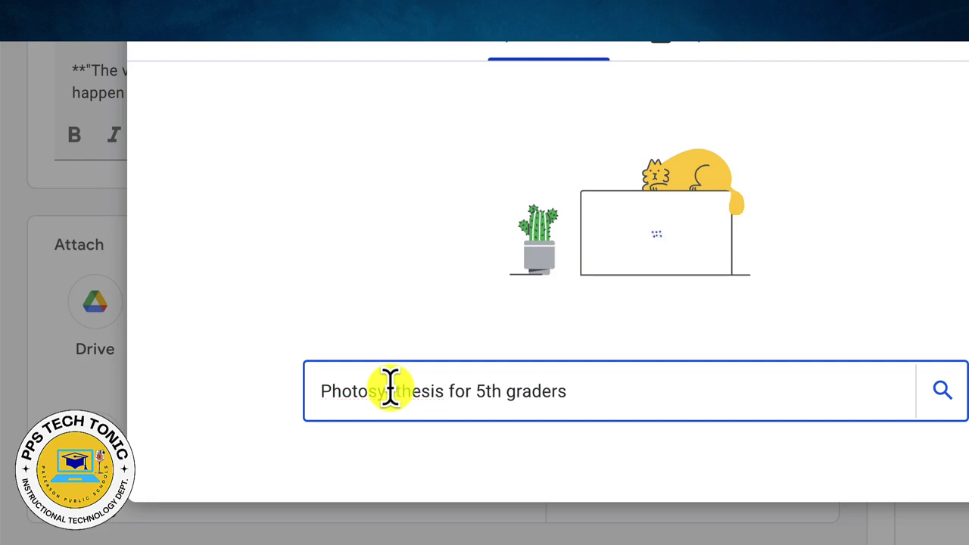
click(942, 390)
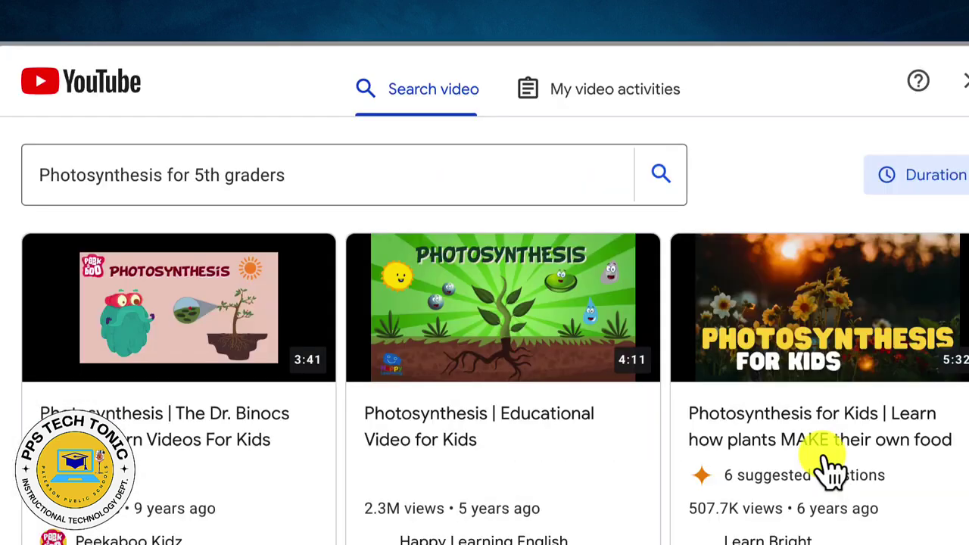
Step: Choose the video "Photosynthesis | Educational Video for Kids" by Happy Learning English and open it for adding questions
scroll(273, 446, down, 1)
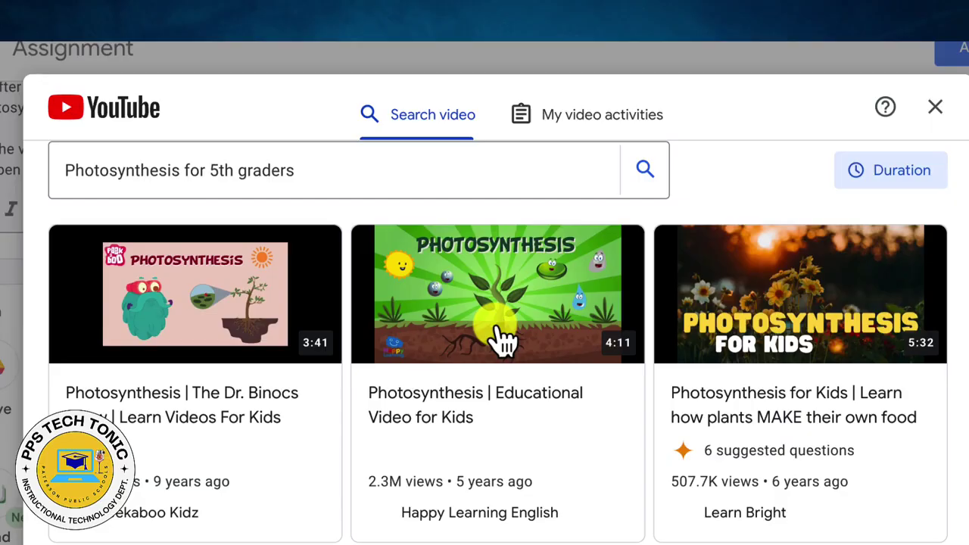
click(505, 331)
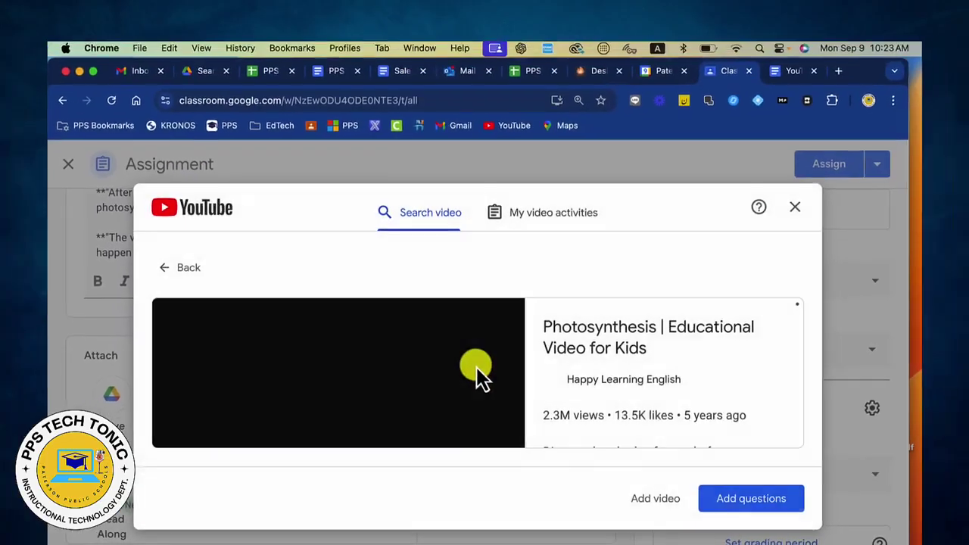
scroll(617, 342, down, 2)
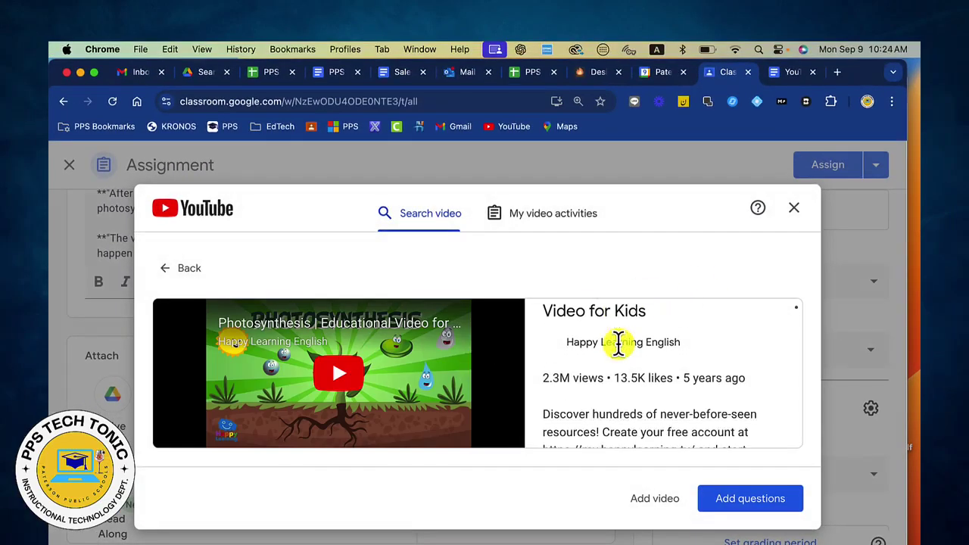
scroll(577, 362, down, 8)
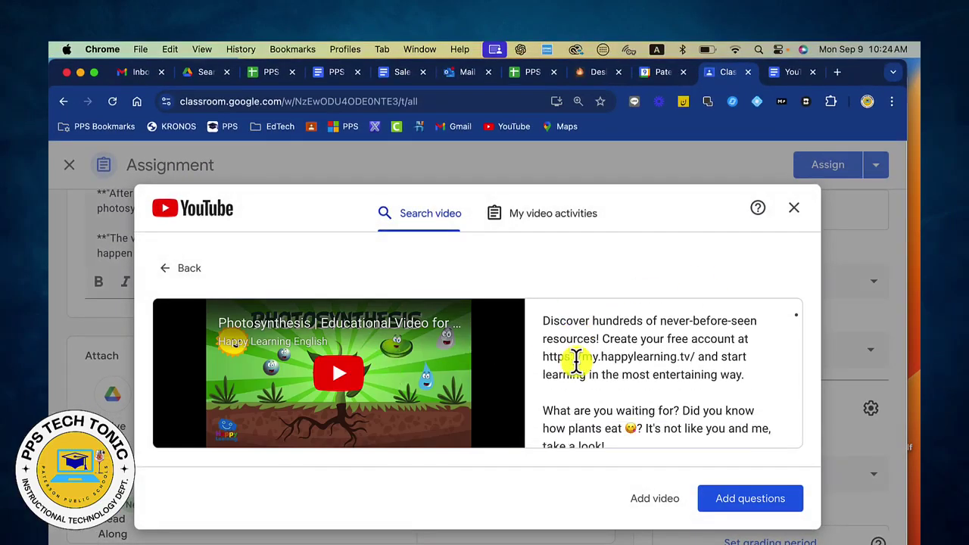
scroll(577, 362, up, 10)
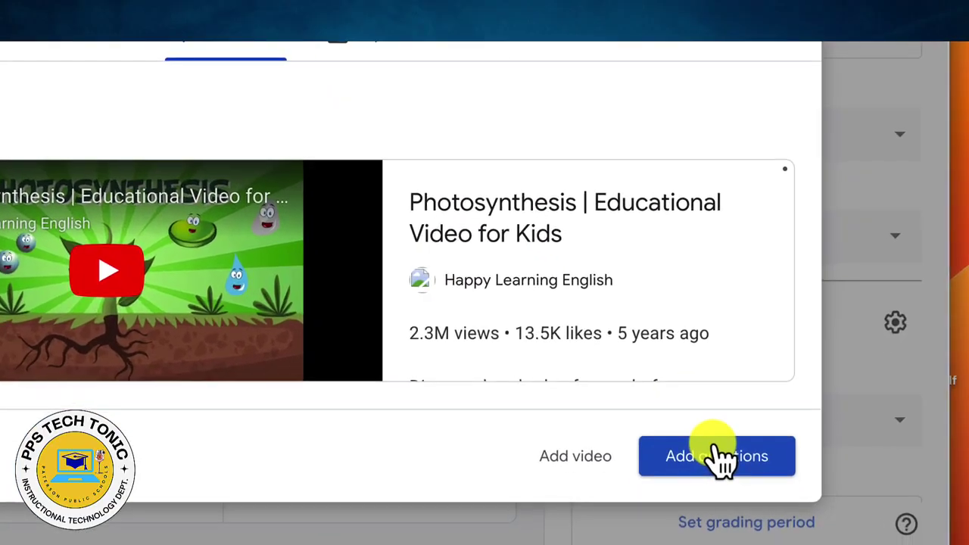
click(754, 498)
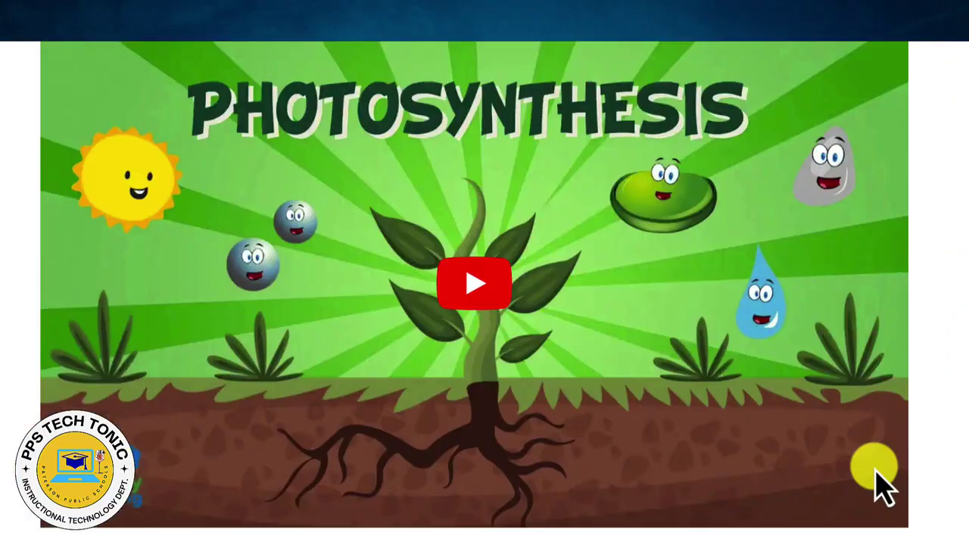
Step: Add a multiple-choice question to the video activity and set its question time to 1:00
scroll(648, 422, down, 5)
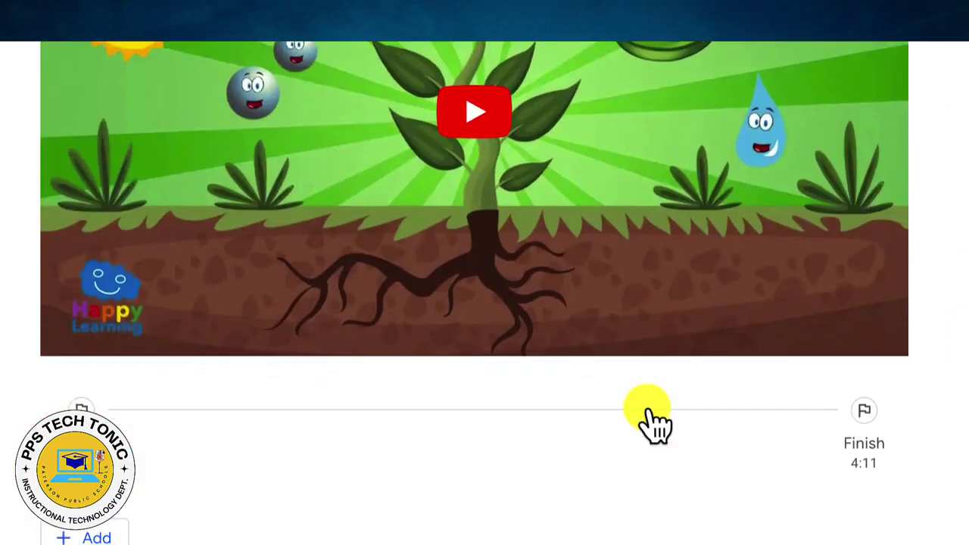
scroll(447, 430, down, 2)
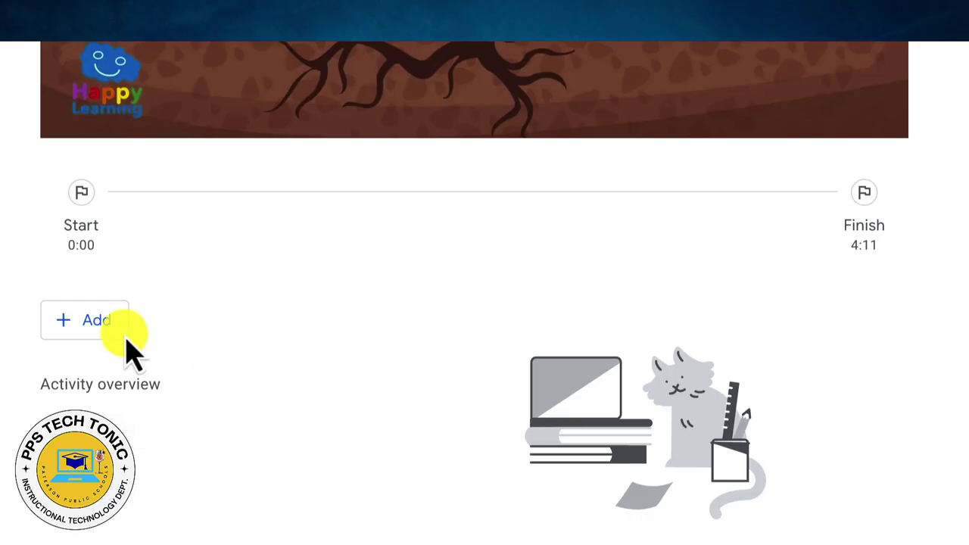
click(258, 303)
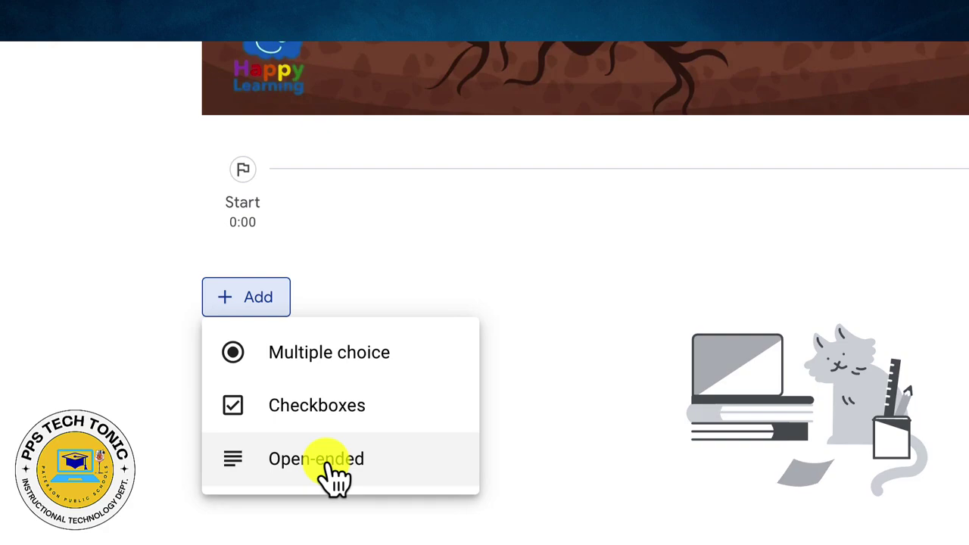
click(314, 356)
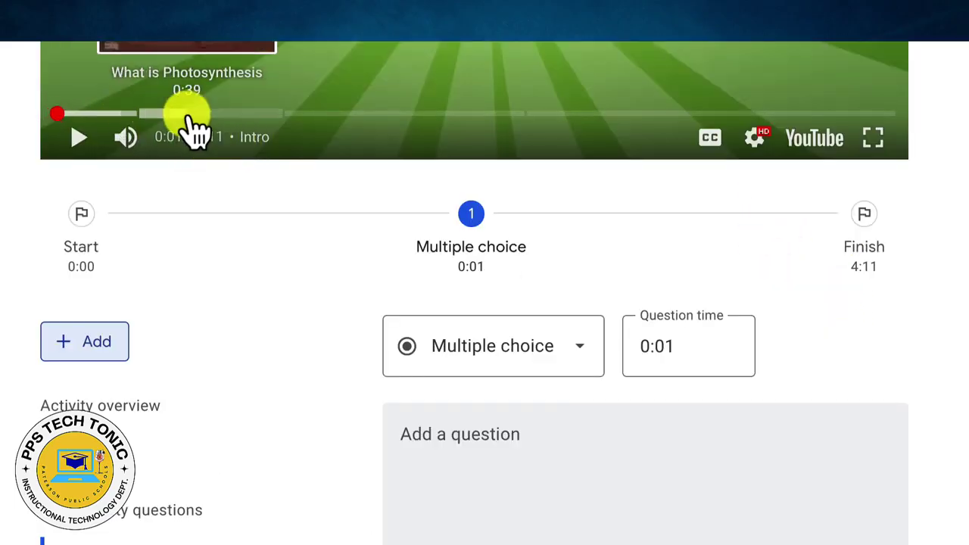
scroll(193, 128, up, 1)
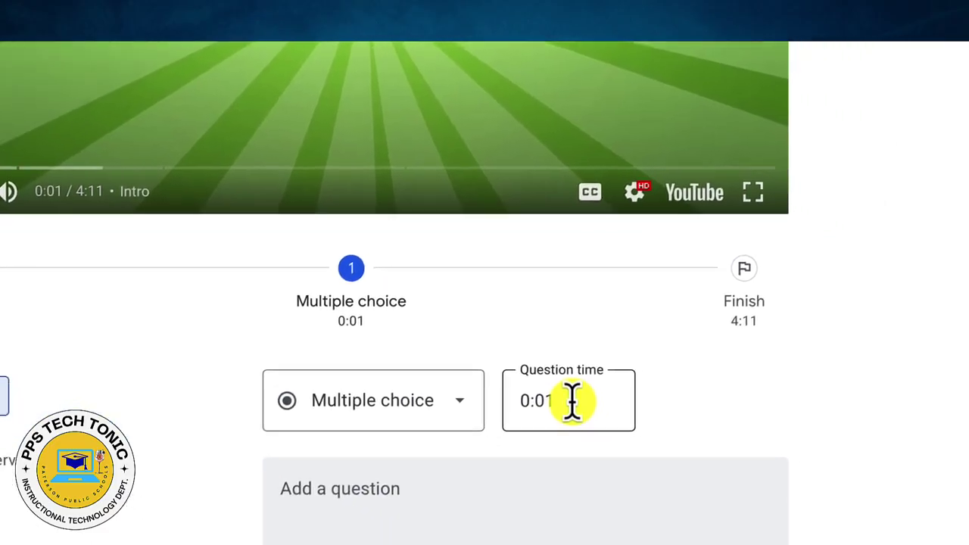
click(691, 446)
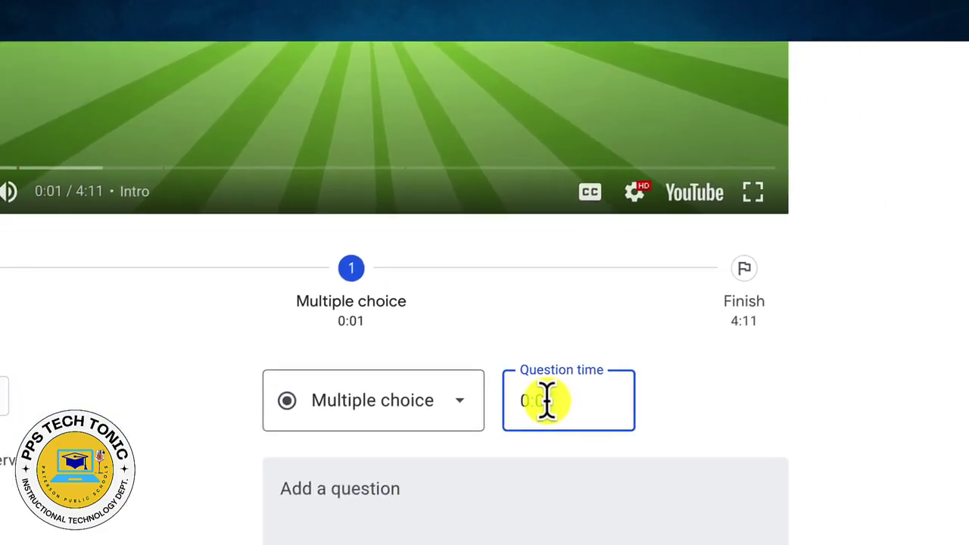
drag(553, 402, 515, 413)
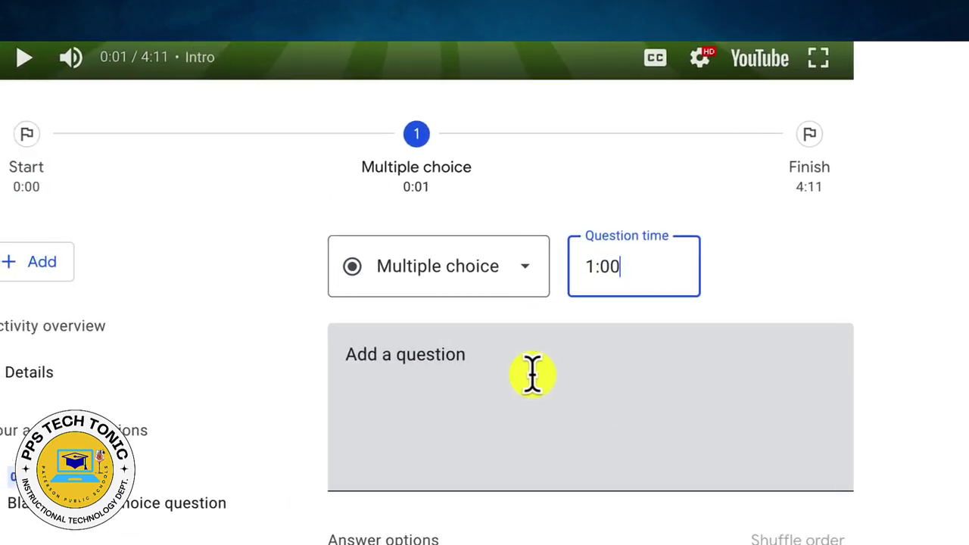
click(467, 506)
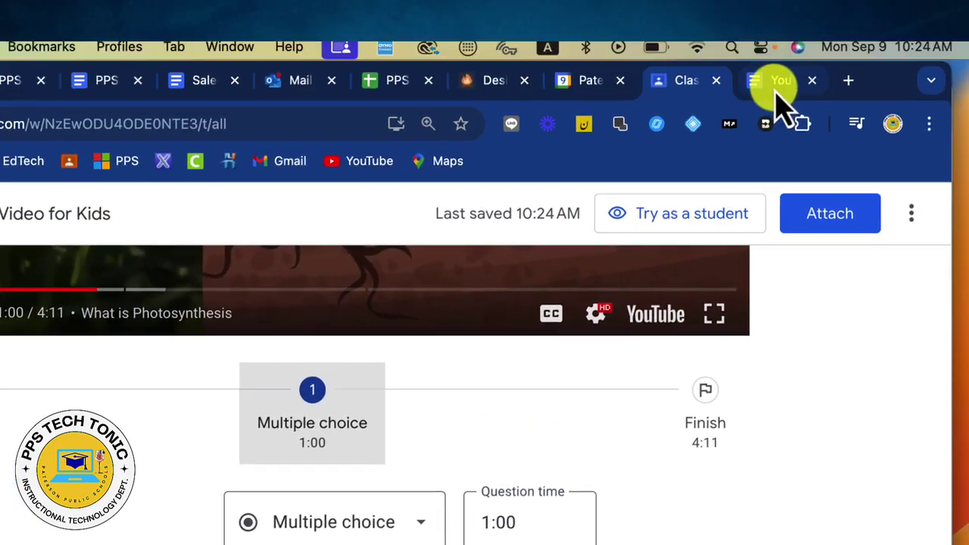
Step: Copy the question "What do plants need to perform photosynthesis?" from the Google Doc into the multiple-choice question's text in Classroom
click(770, 82)
scroll(384, 534, down, 3)
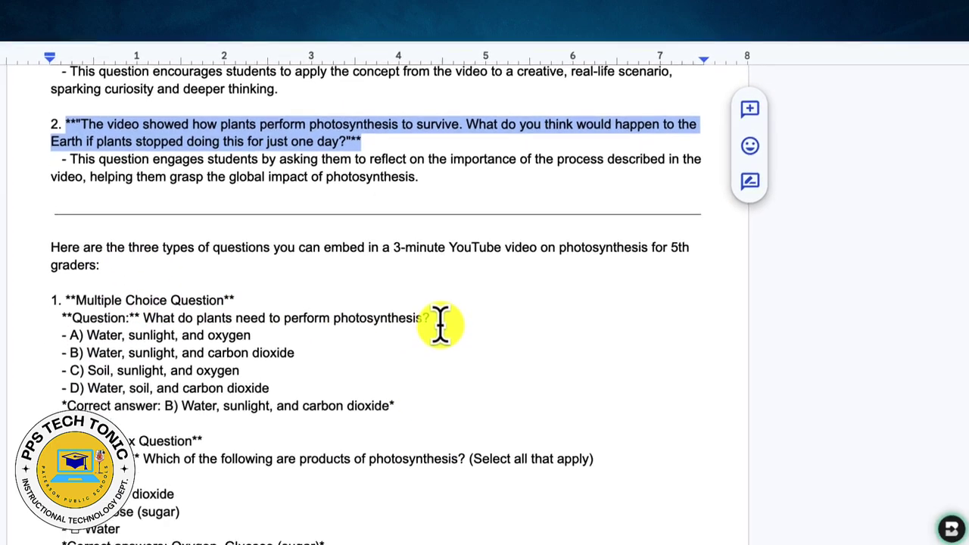
drag(429, 425, 58, 423)
key(ctrl+c)
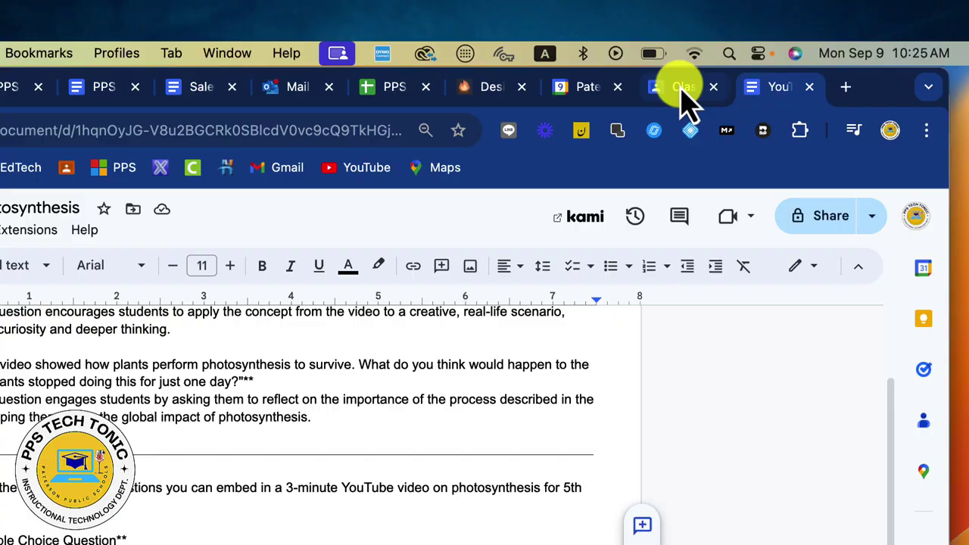
click(681, 87)
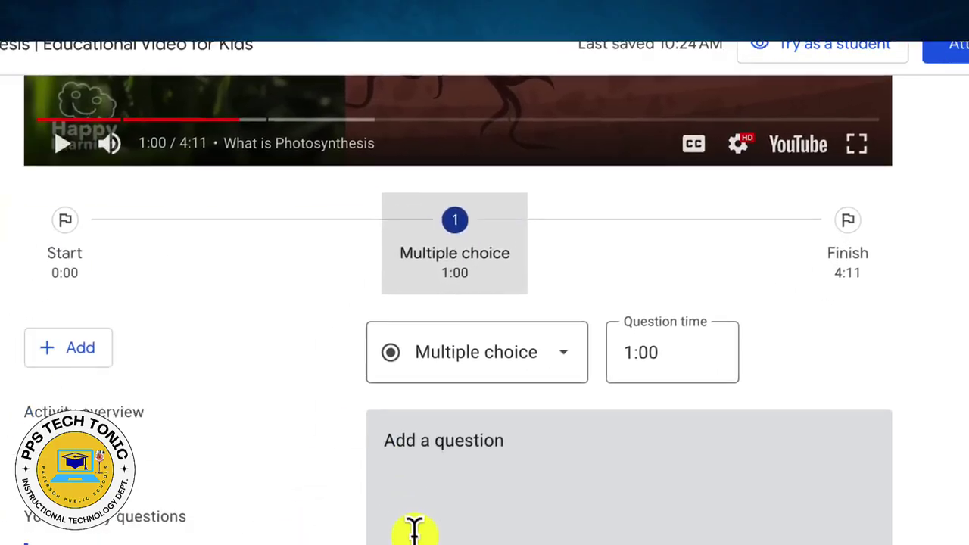
click(411, 527)
key(ctrl+v)
scroll(648, 409, down, 2)
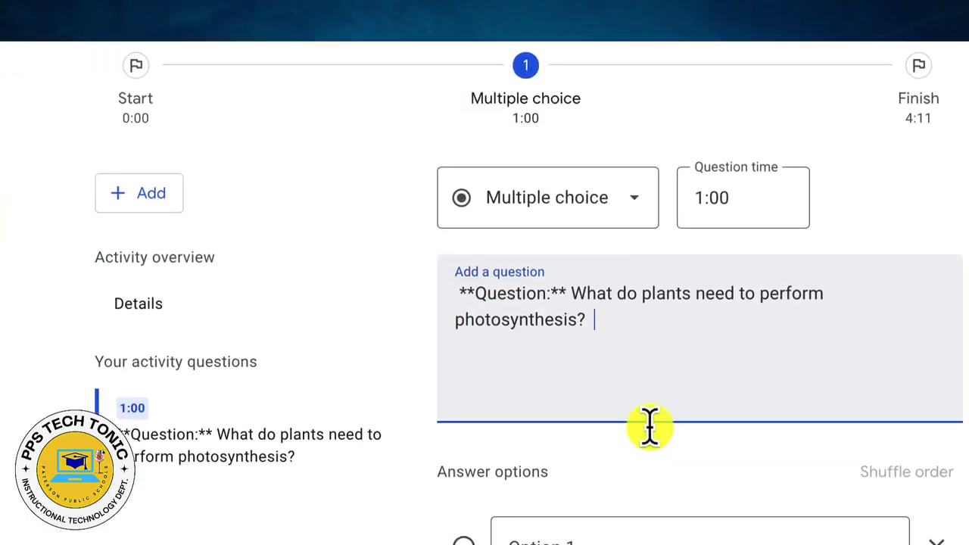
scroll(564, 319, down, 2)
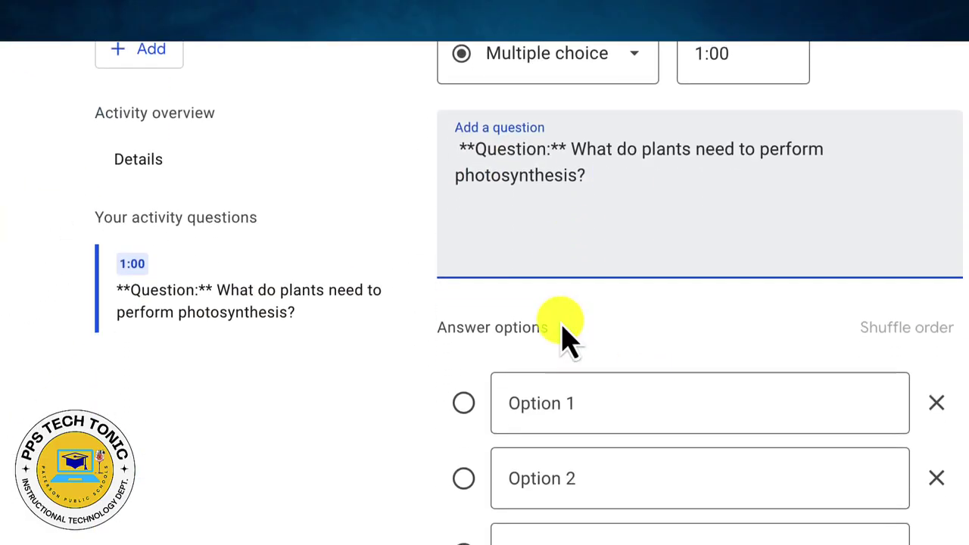
scroll(567, 336, down, 1)
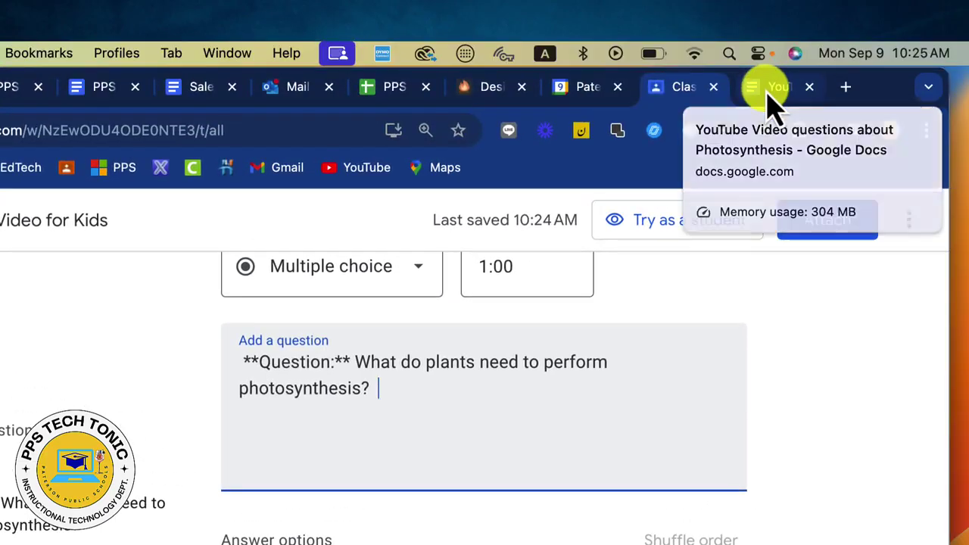
click(768, 91)
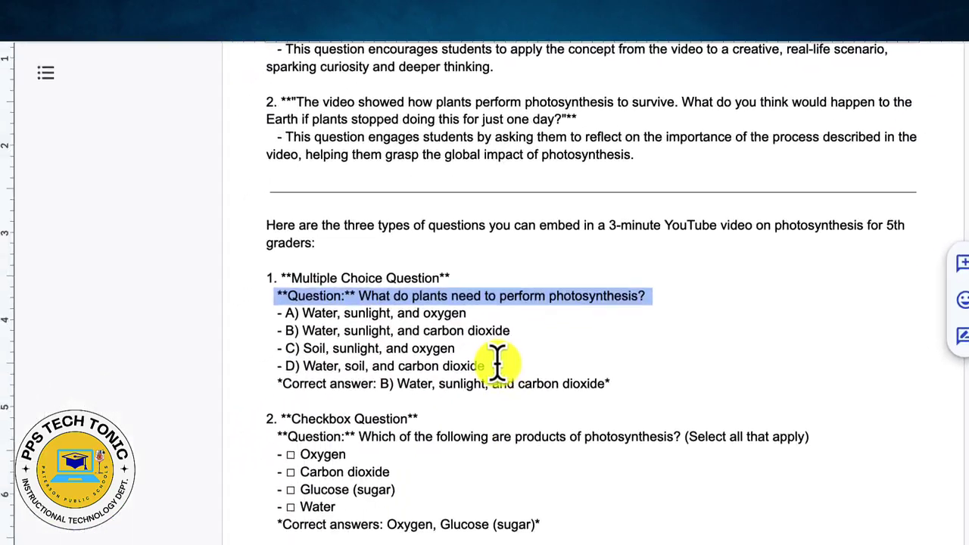
drag(497, 363, 34, 508)
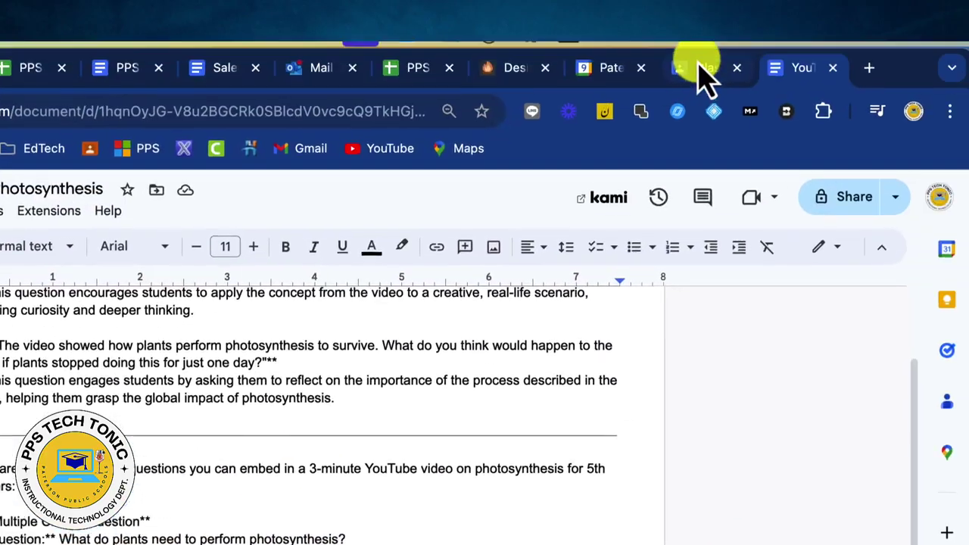
click(703, 76)
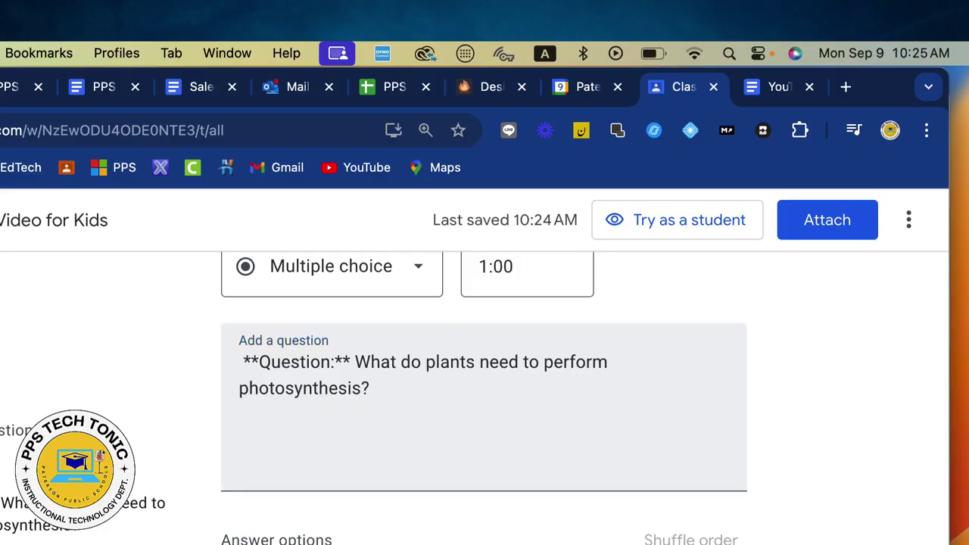
Step: Copy answer A, "Water, sunlight, and oxygen", from the document into the first answer option of the multiple-choice question
click(771, 88)
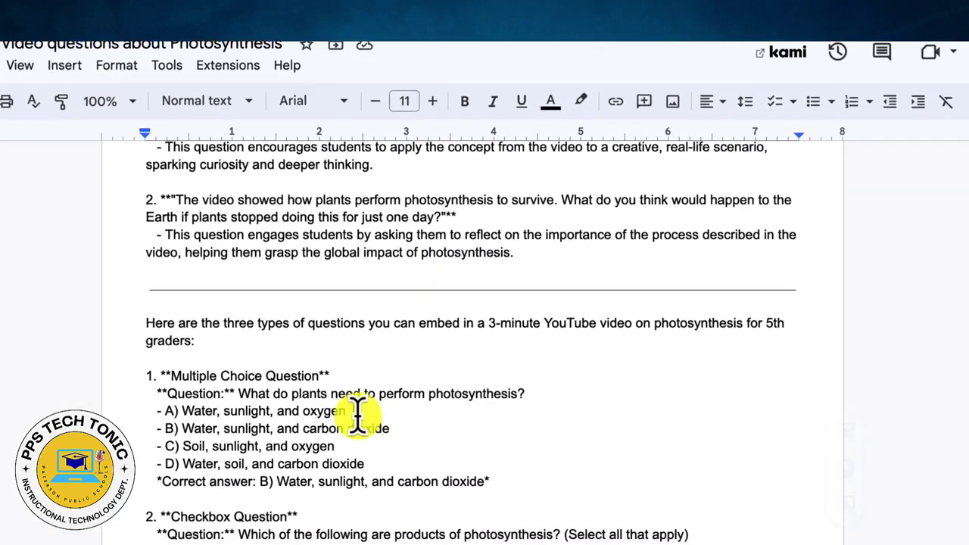
drag(346, 410, 160, 411)
key(ctrl+c)
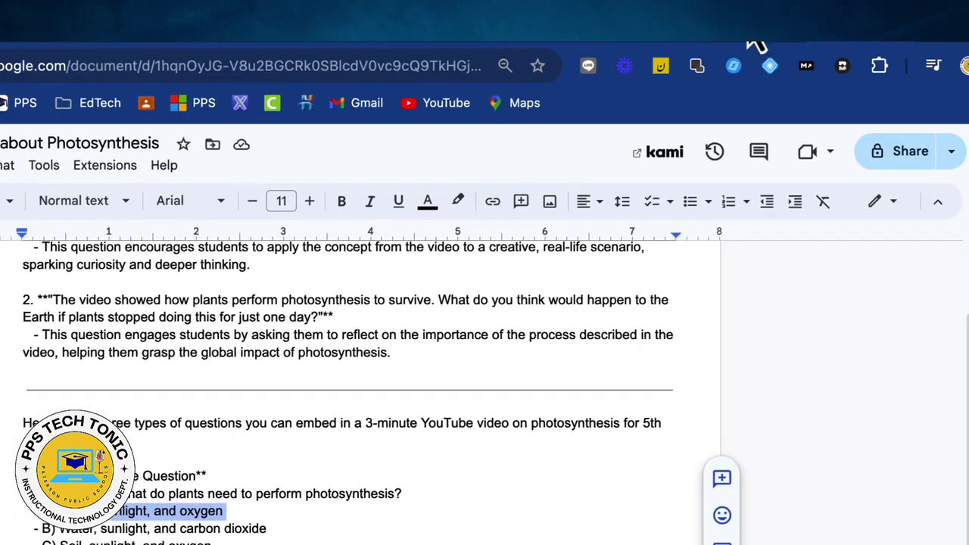
click(677, 103)
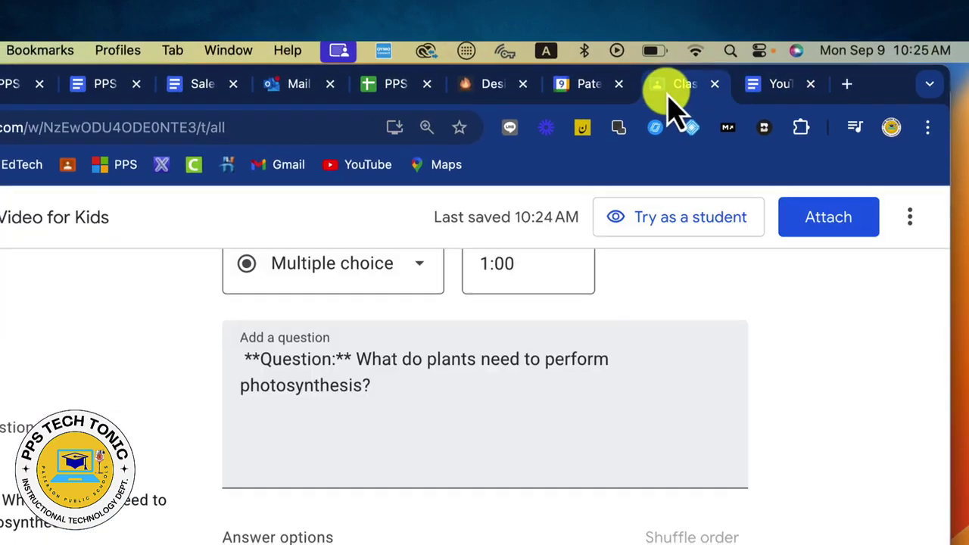
click(428, 405)
key(ctrl+v)
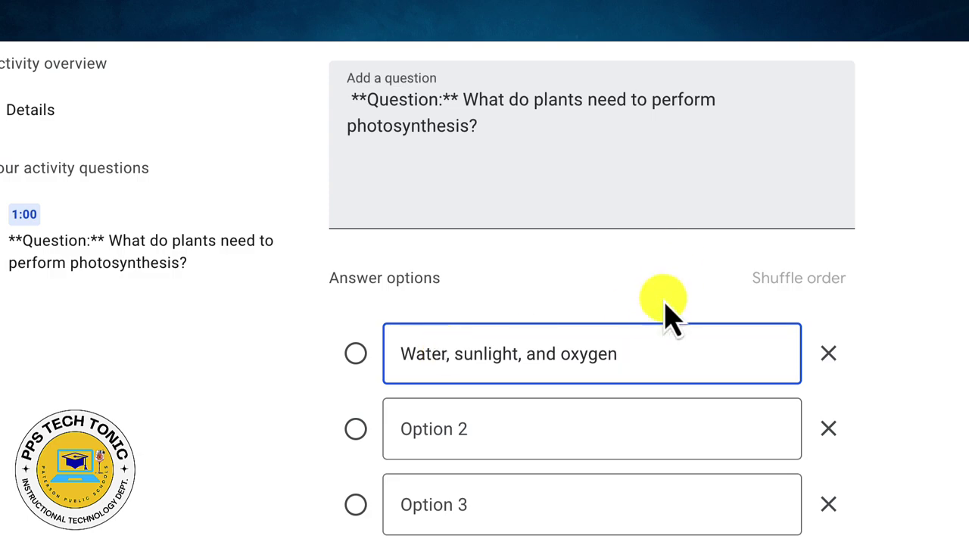
Step: Copy answer B, "Water, sunlight, and carbon dioxide", from the document into the question's second answer option
click(453, 486)
click(762, 86)
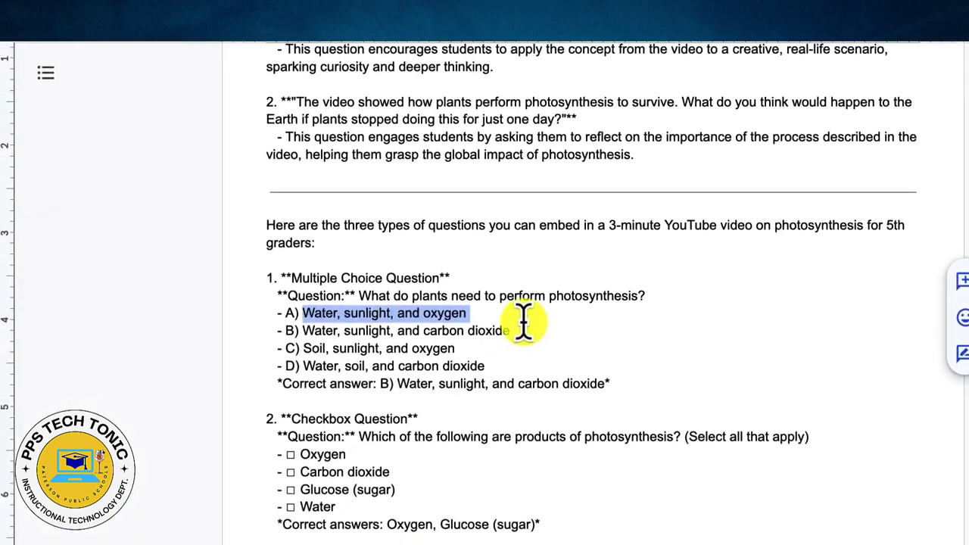
drag(524, 322, 302, 331)
key(super+c)
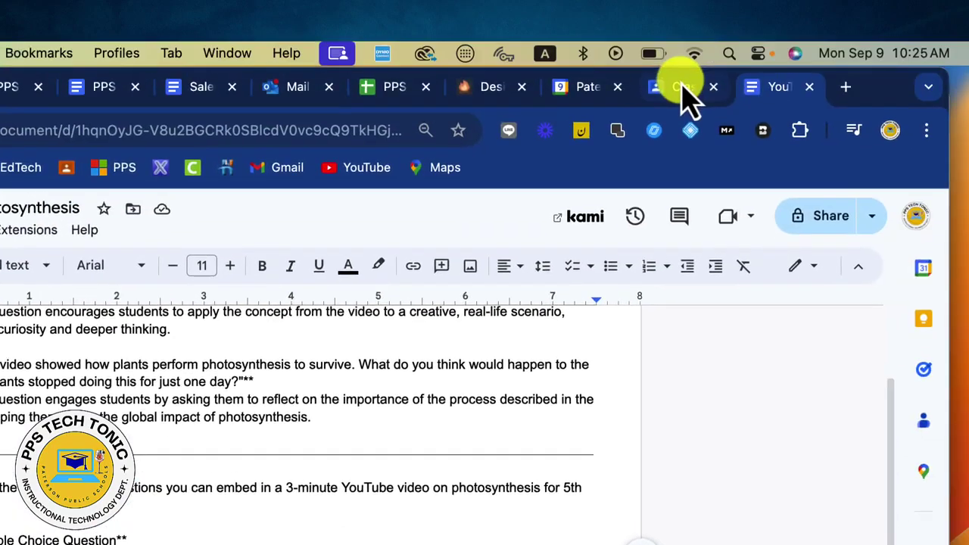
click(687, 94)
click(437, 478)
key(super+v)
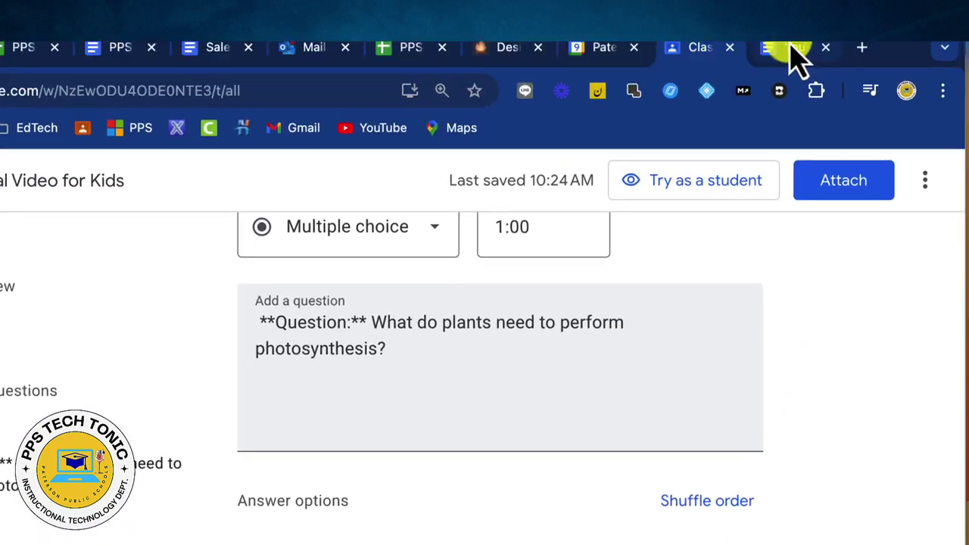
Step: Copy answer C, "Soil, sunlight, and oxygen", from the document into the question's third answer option
click(796, 45)
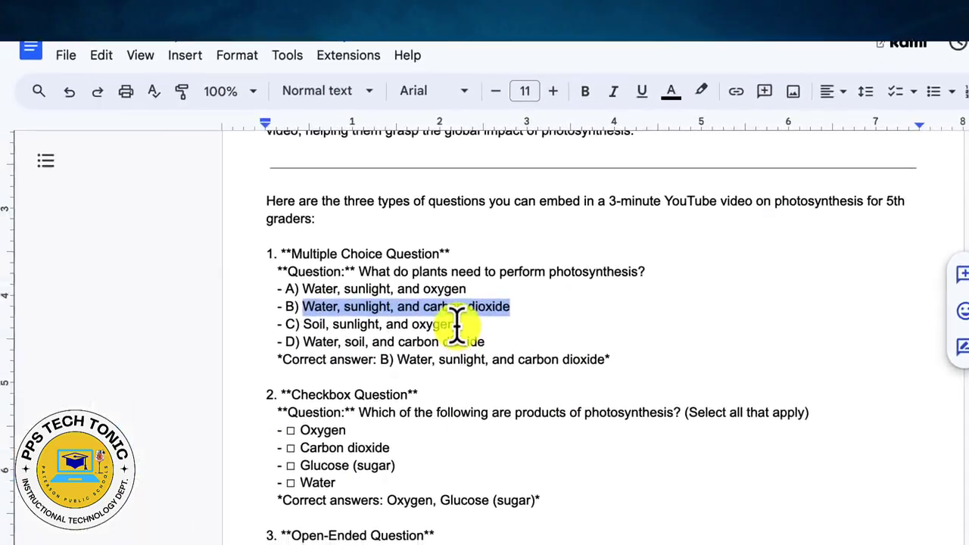
drag(208, 458, 73, 458)
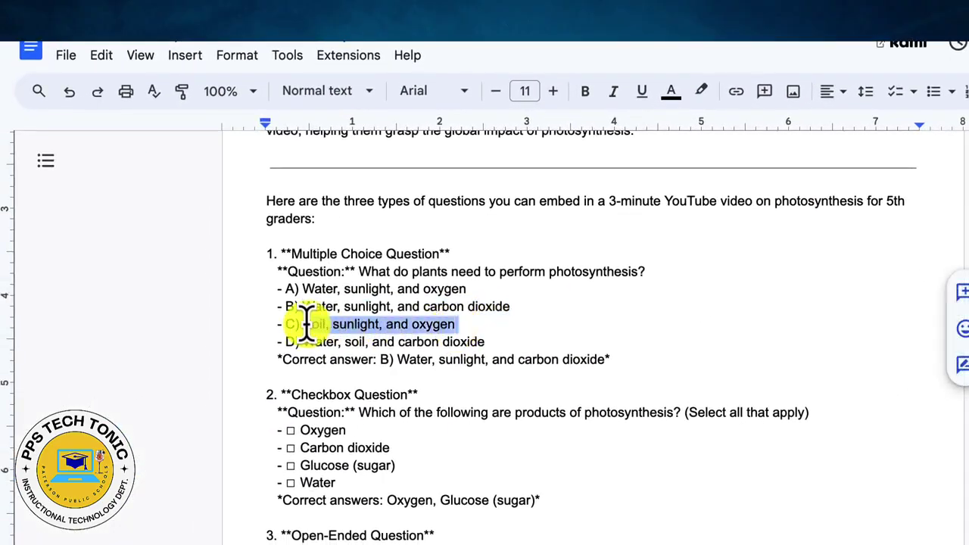
key(super+c)
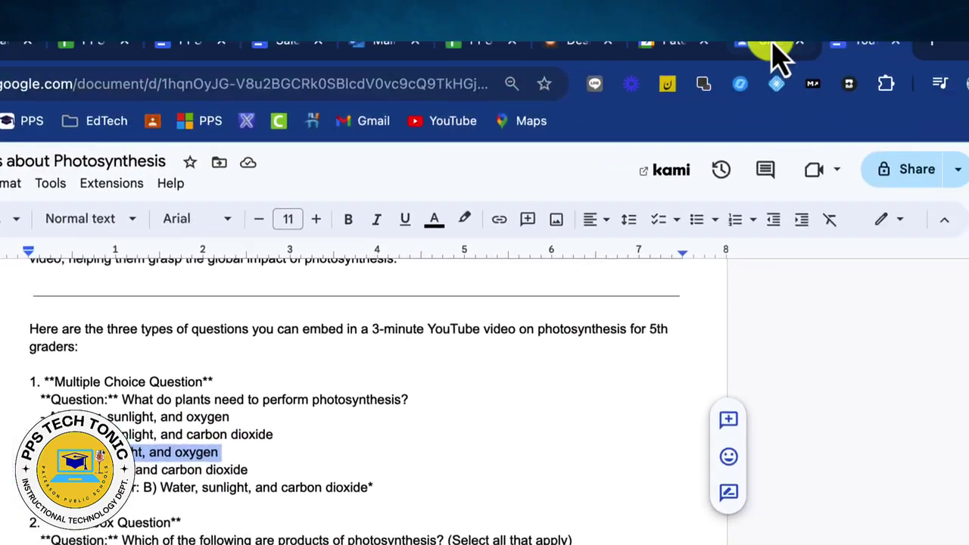
click(677, 97)
click(442, 512)
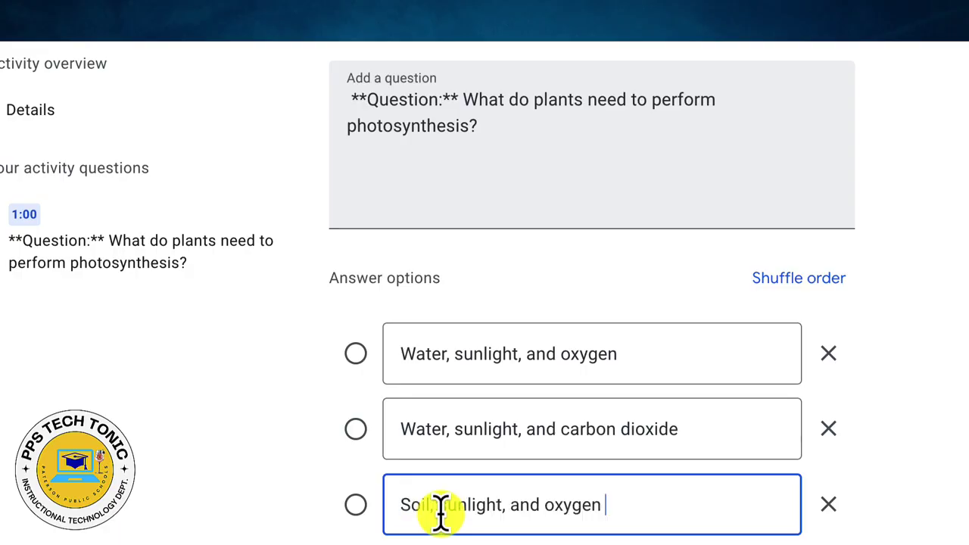
Step: Copy answer D, "Water, soil, and carbon dioxide", from the document into the question's fourth answer option
click(942, 46)
scroll(662, 247, down, 2)
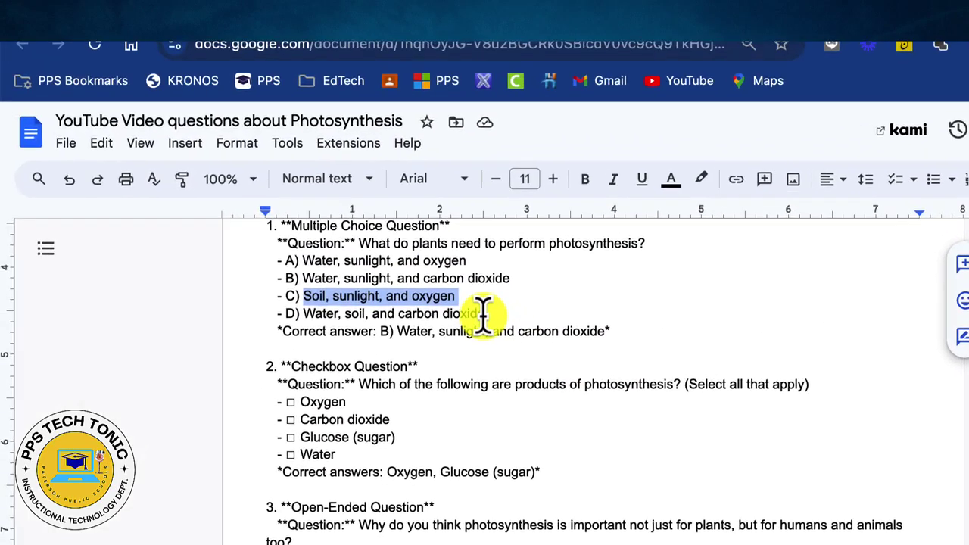
drag(270, 107, 101, 119)
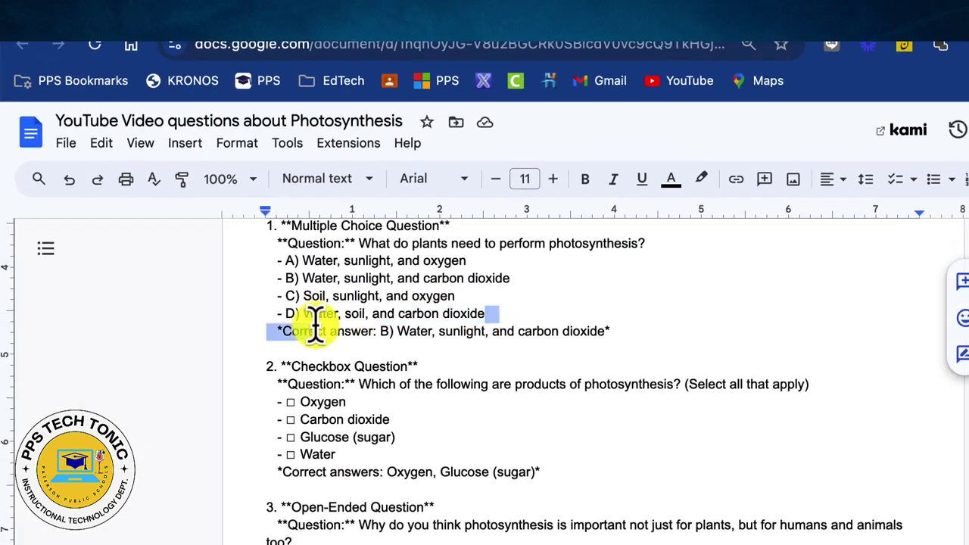
drag(314, 325, 303, 313)
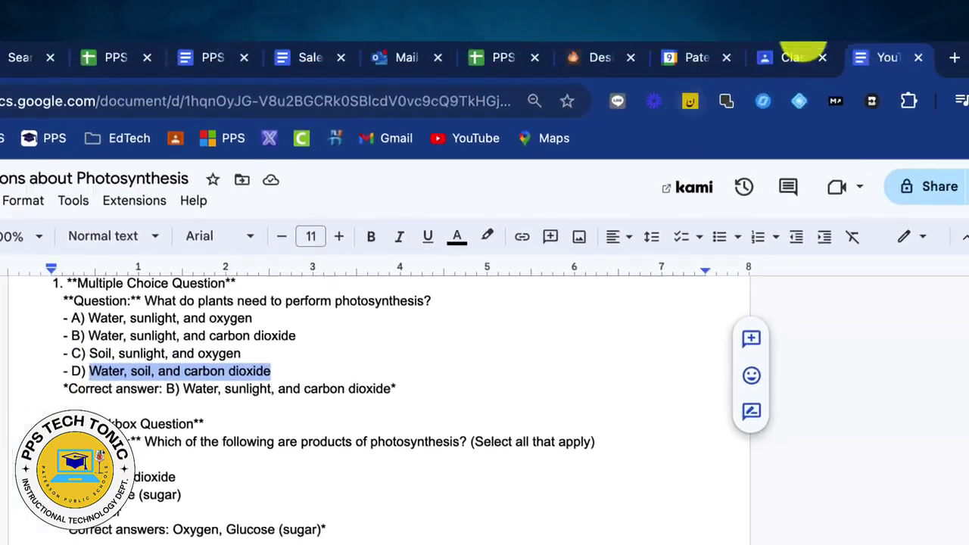
click(800, 52)
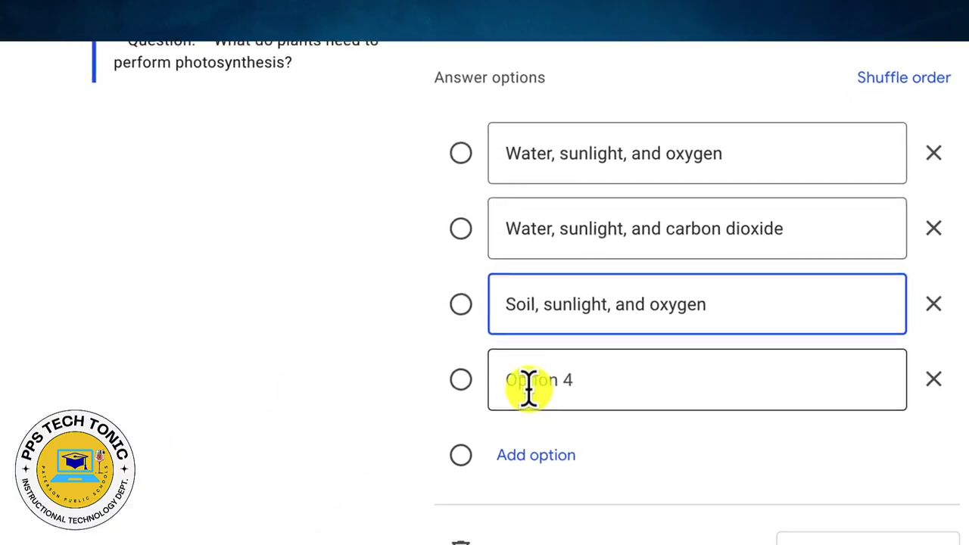
click(530, 377)
key(cmd+v)
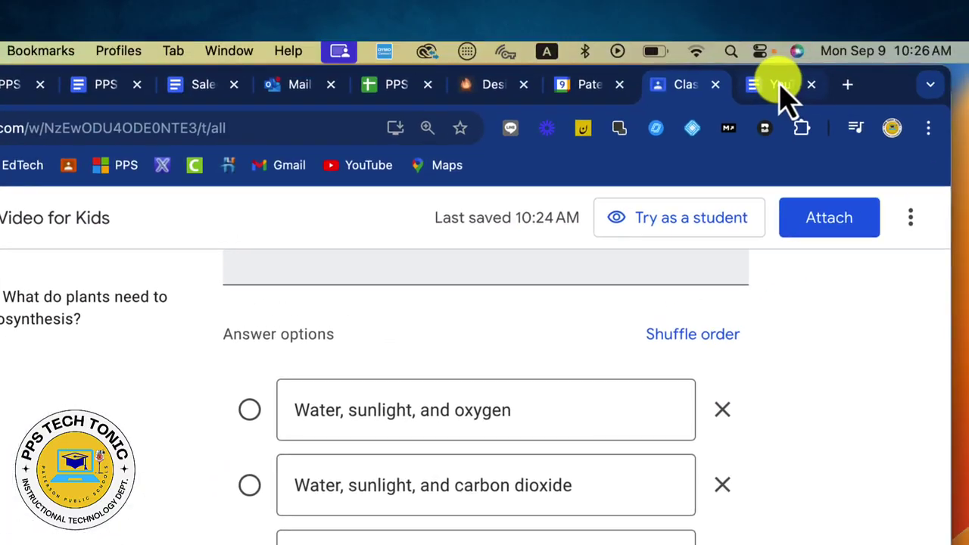
Step: Check the correct answer in the document, mark "Water, sunlight, and carbon dioxide" as correct and save the question
click(779, 86)
scroll(447, 348, up, 1)
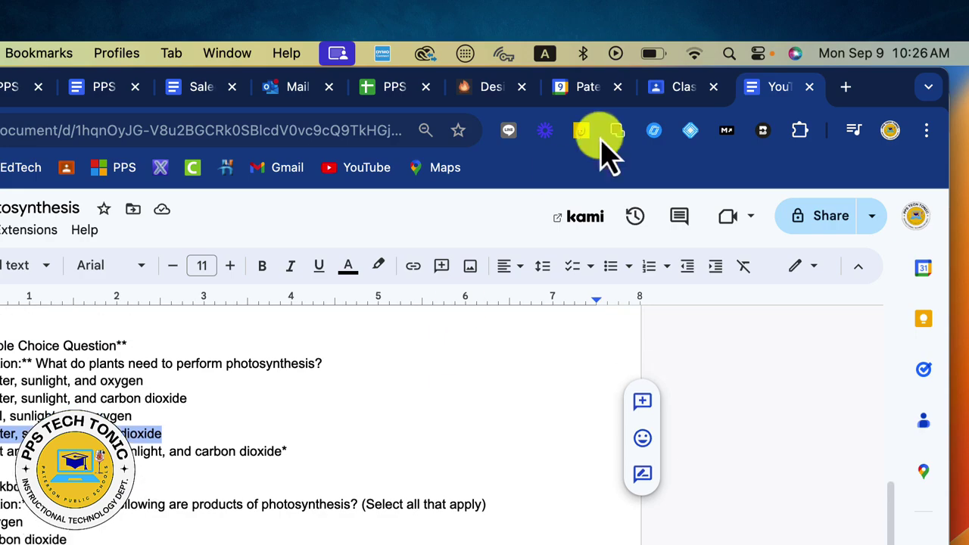
click(679, 88)
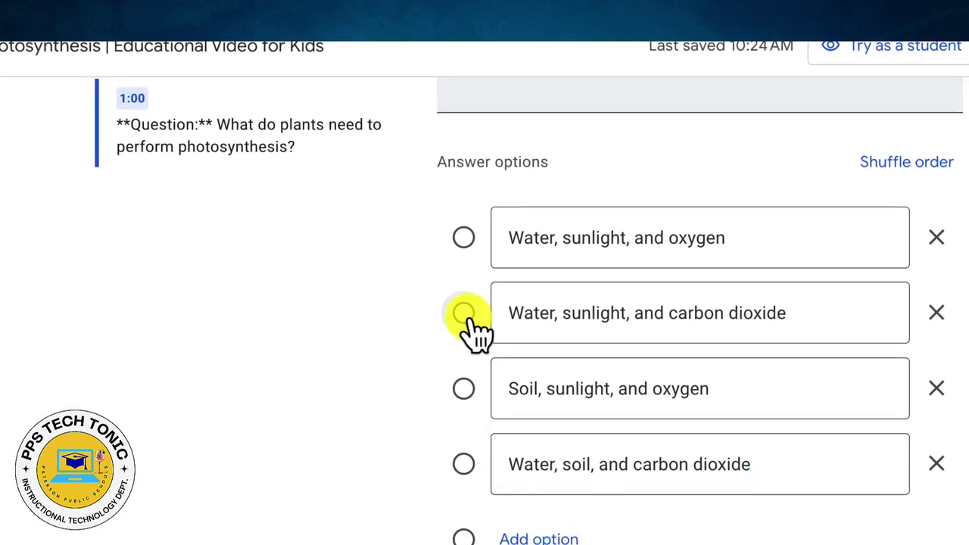
click(247, 487)
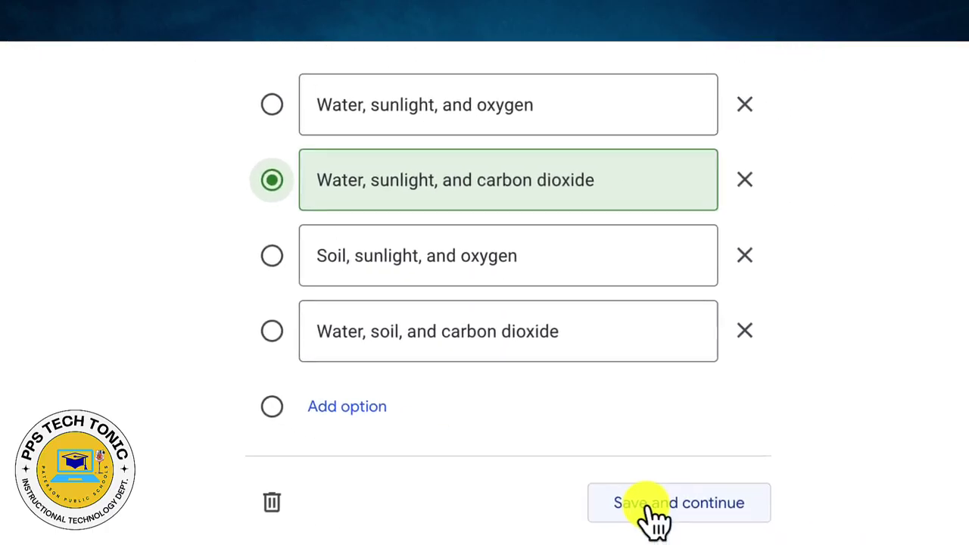
click(835, 544)
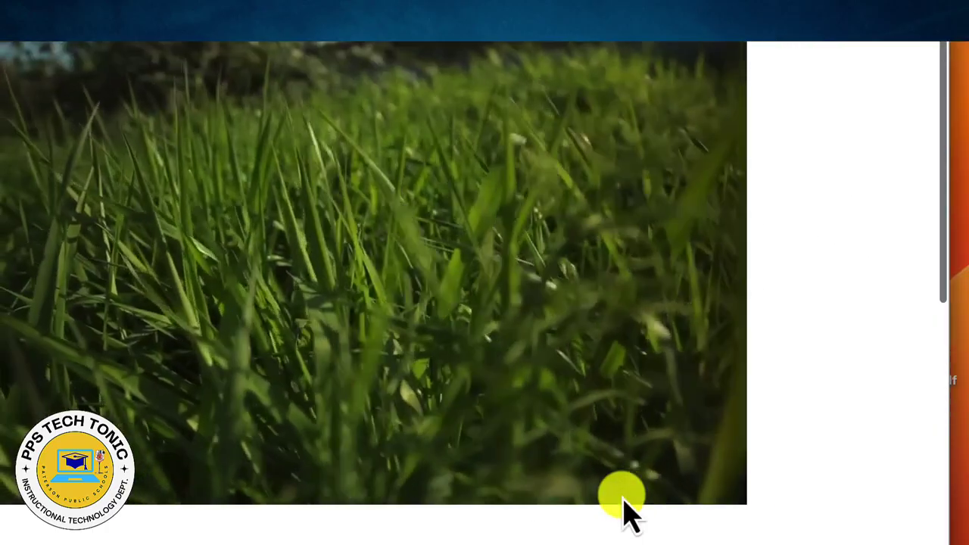
Step: Add a checkboxes question to the video activity and switch to the Google Doc with the questions
scroll(625, 511, down, 6)
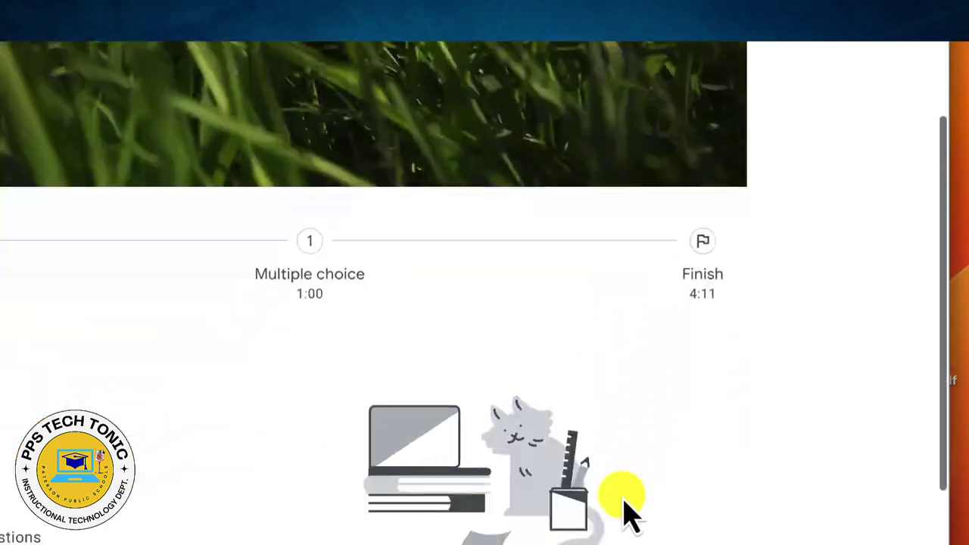
scroll(327, 333, up, 4)
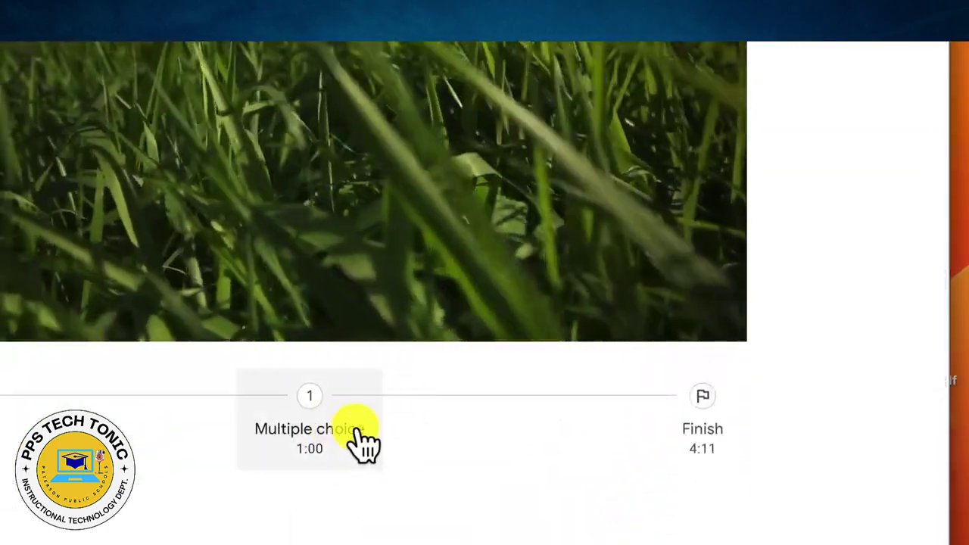
scroll(361, 440, down, 3)
scroll(542, 443, down, 1)
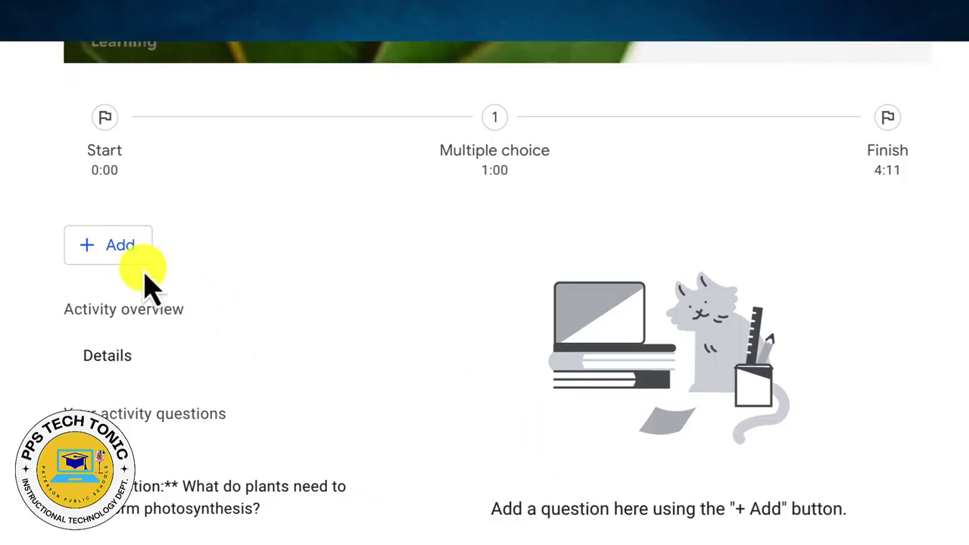
click(113, 249)
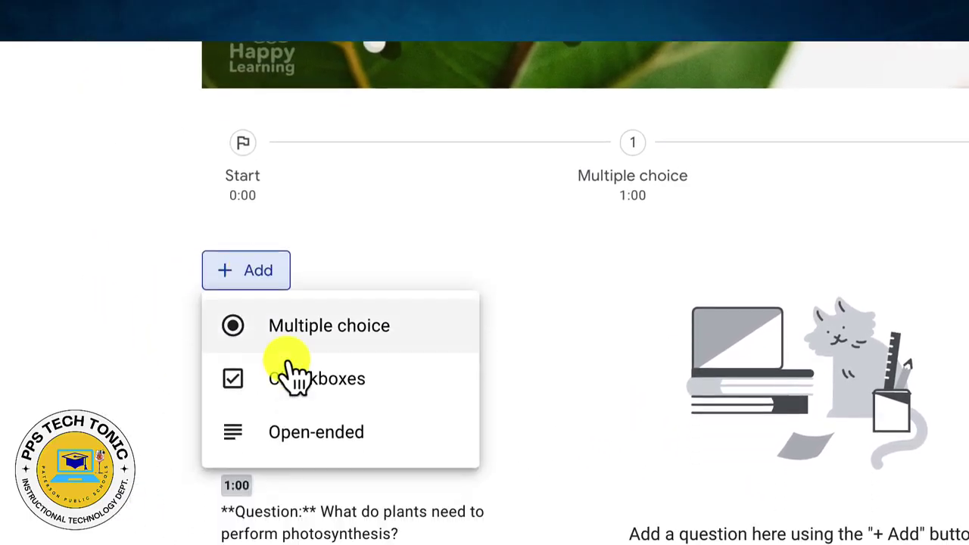
click(152, 352)
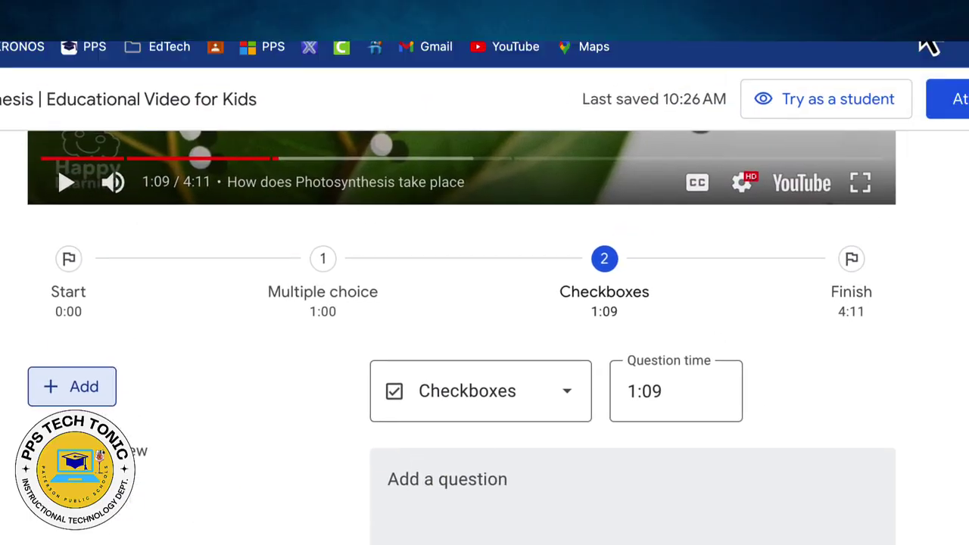
click(802, 43)
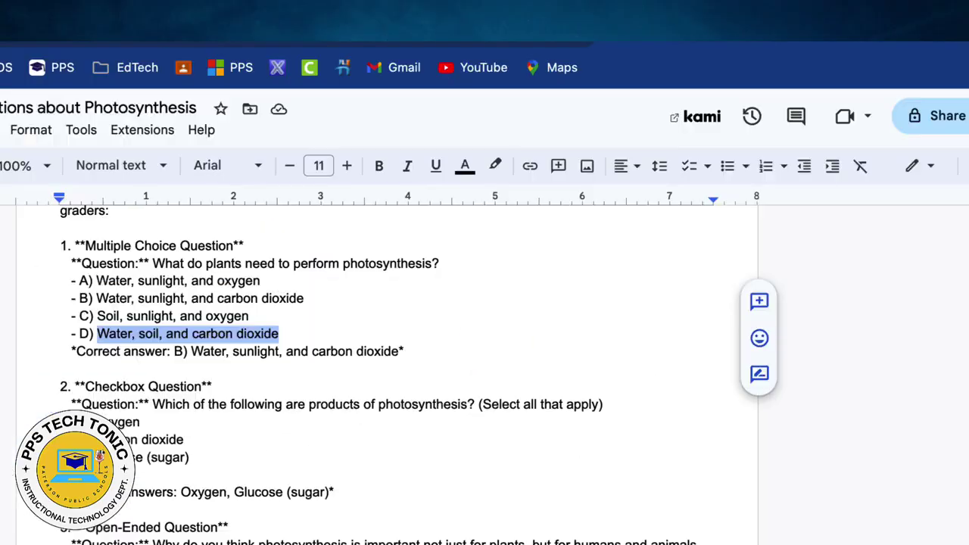
Step: Copy "Which of the following are products of photosynthesis? (Select all that apply)" from the document into the checkboxes question's text
scroll(383, 496, down, 1)
drag(609, 403, 134, 403)
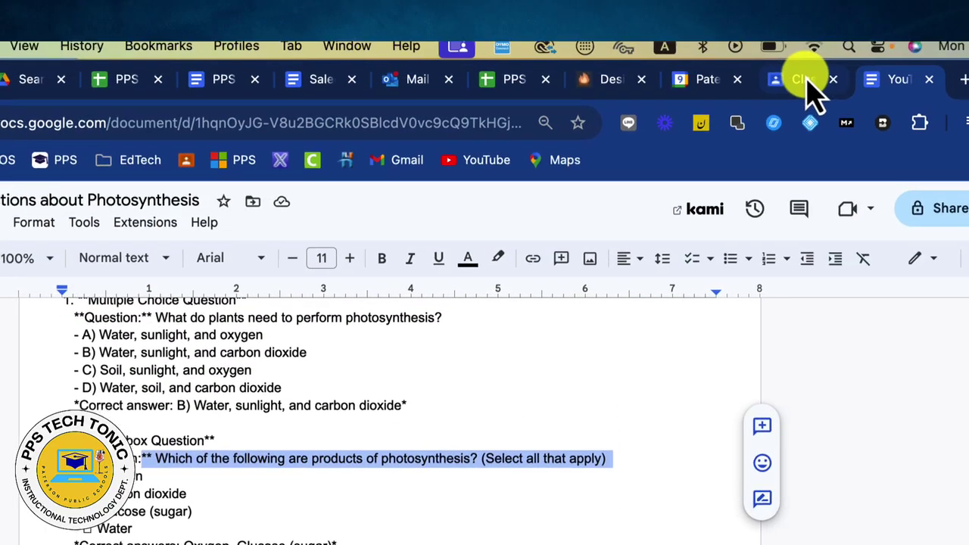
click(804, 87)
click(525, 422)
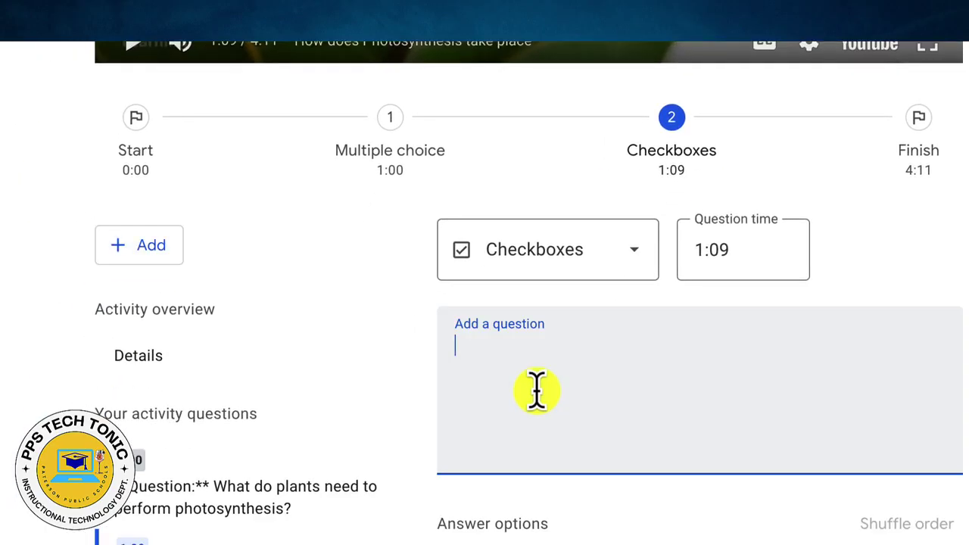
scroll(676, 428, down, 1)
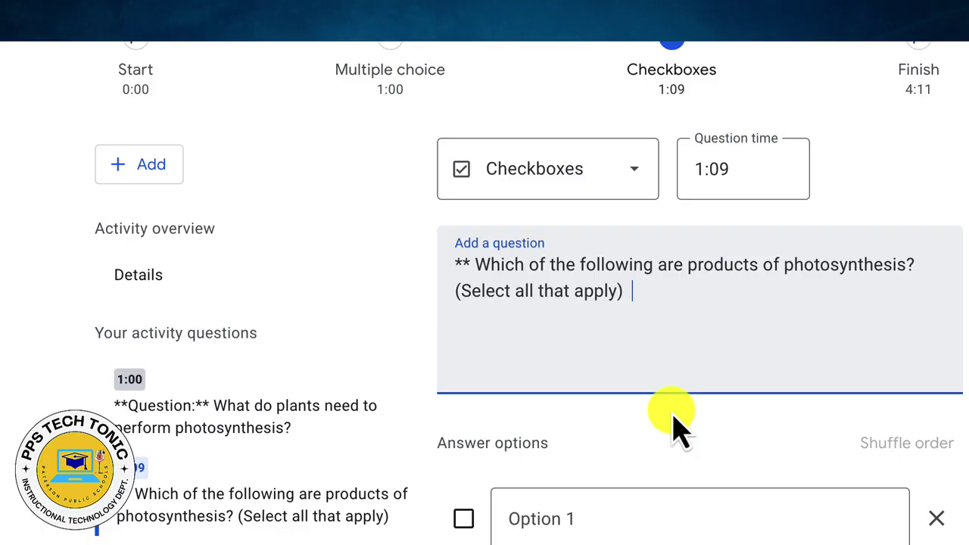
scroll(676, 428, down, 2)
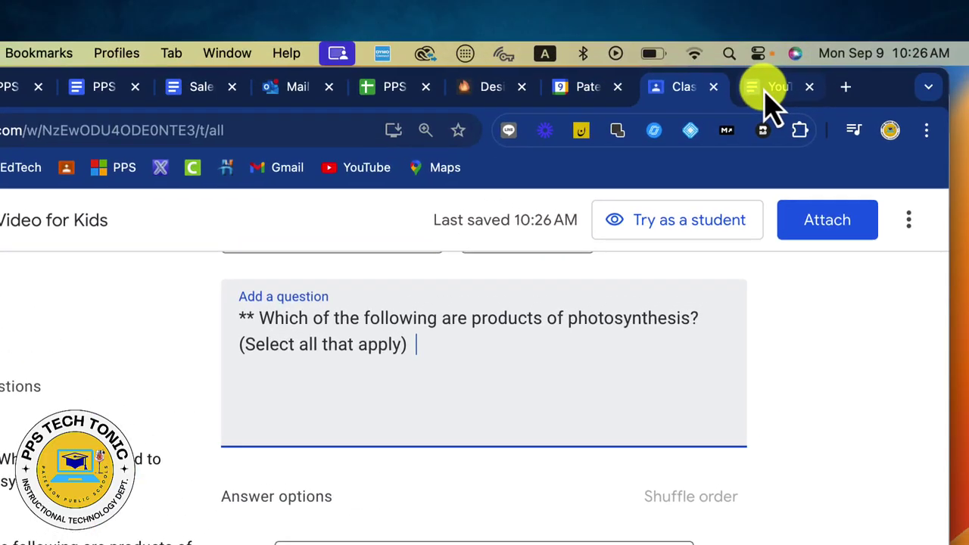
Step: Consult the document's checkbox answers and enter "Oxygen", "Carbon Dioxide" and "Glucose" as the first three answer options
click(768, 89)
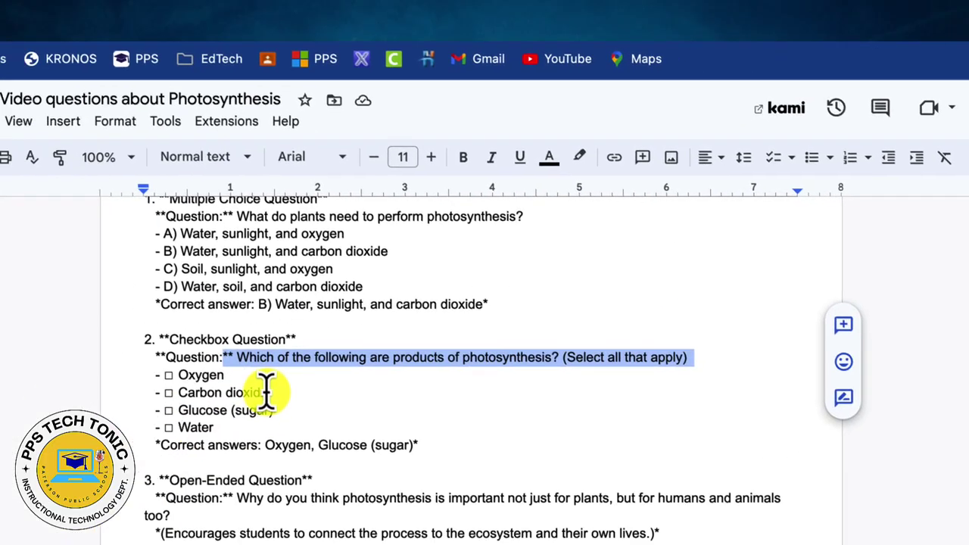
click(30, 485)
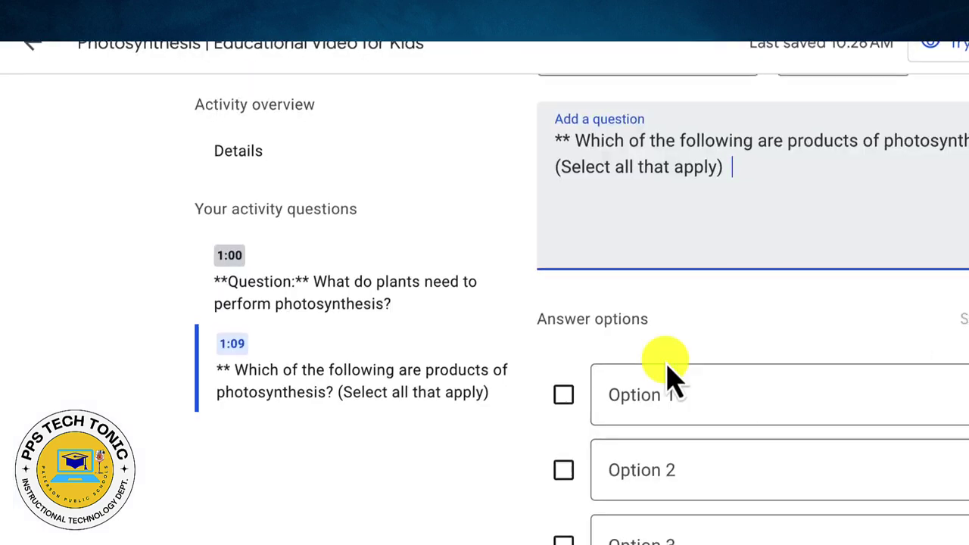
click(647, 409)
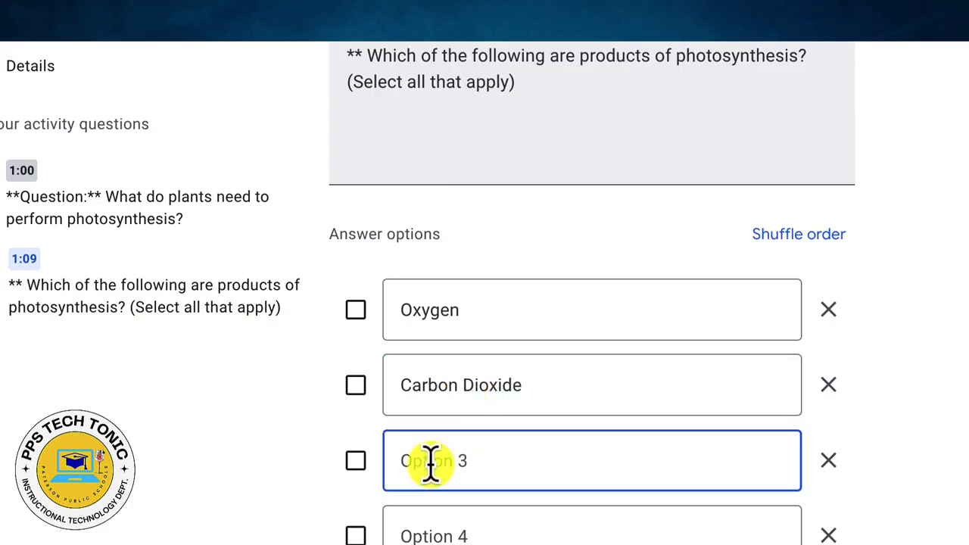
text(e)
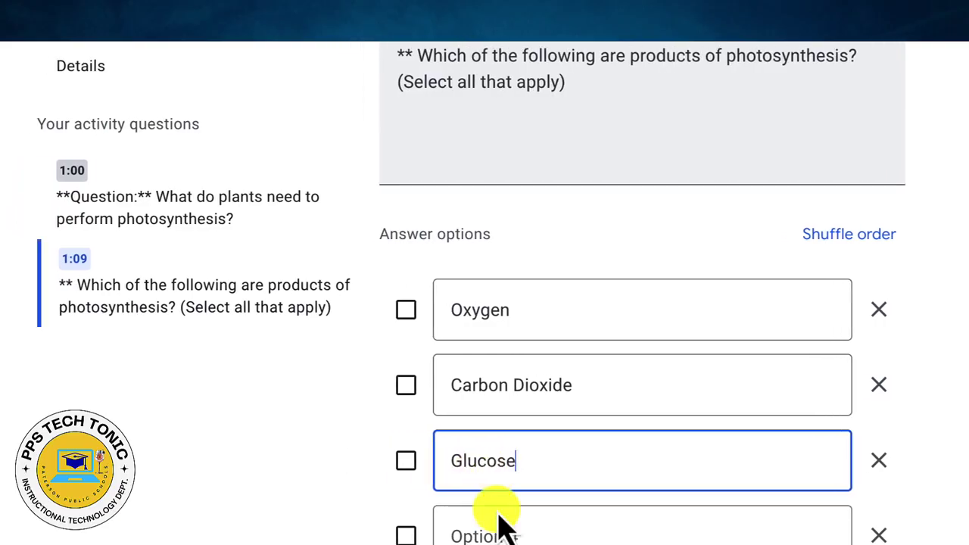
Step: Check the remaining answer in the document and enter "Water" as the fourth answer option
click(418, 536)
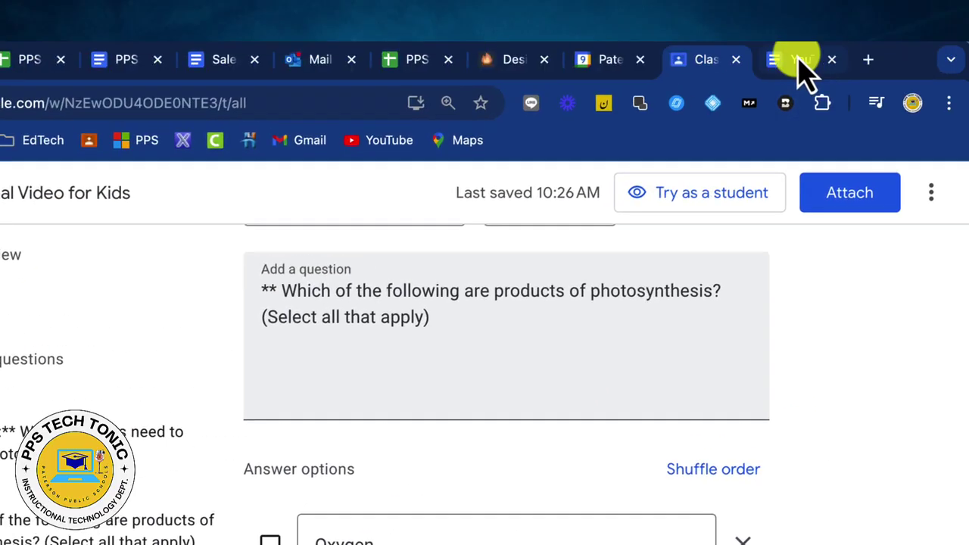
click(796, 61)
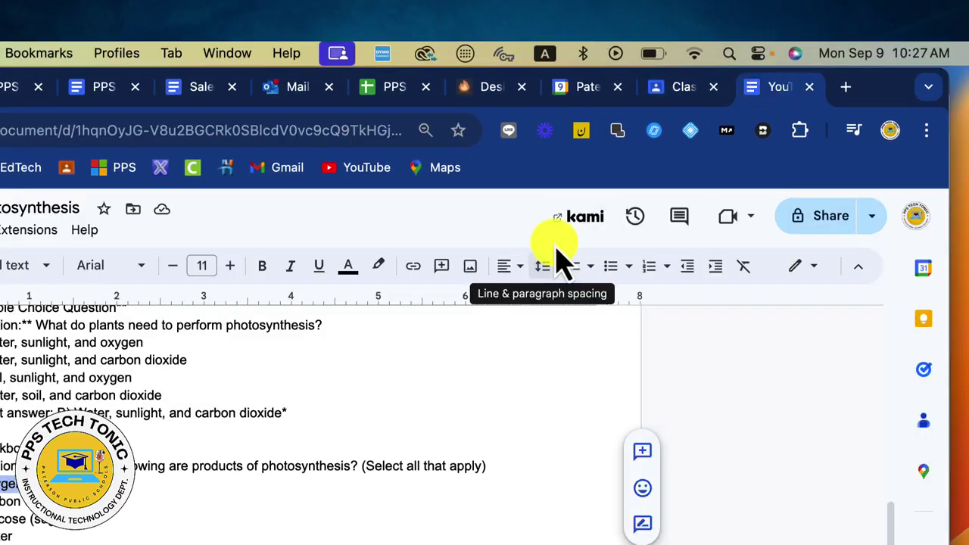
click(673, 91)
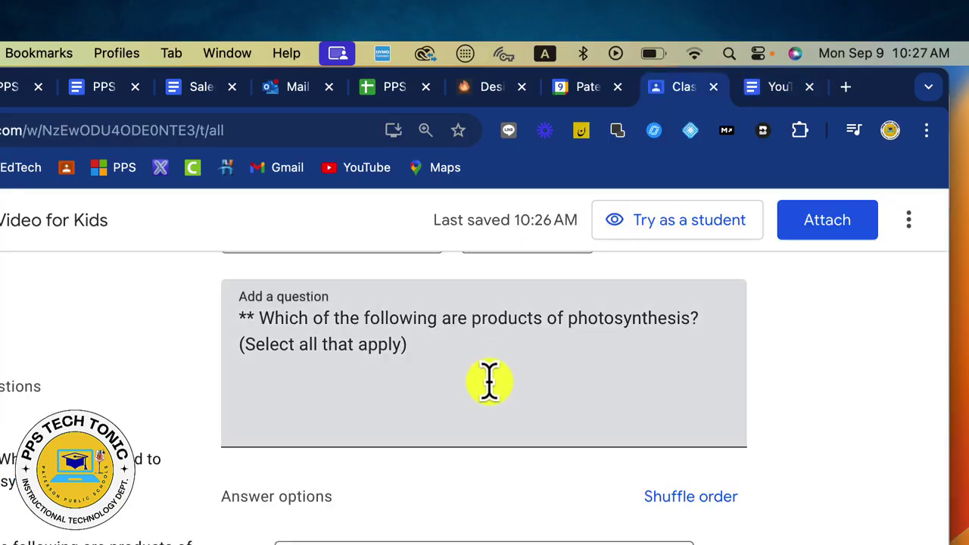
scroll(492, 381, down, 3)
text(Water)
Step: Mark "Glucose" and "Oxygen" as correct, checking the answers against the document, and save the checkboxes question
click(447, 350)
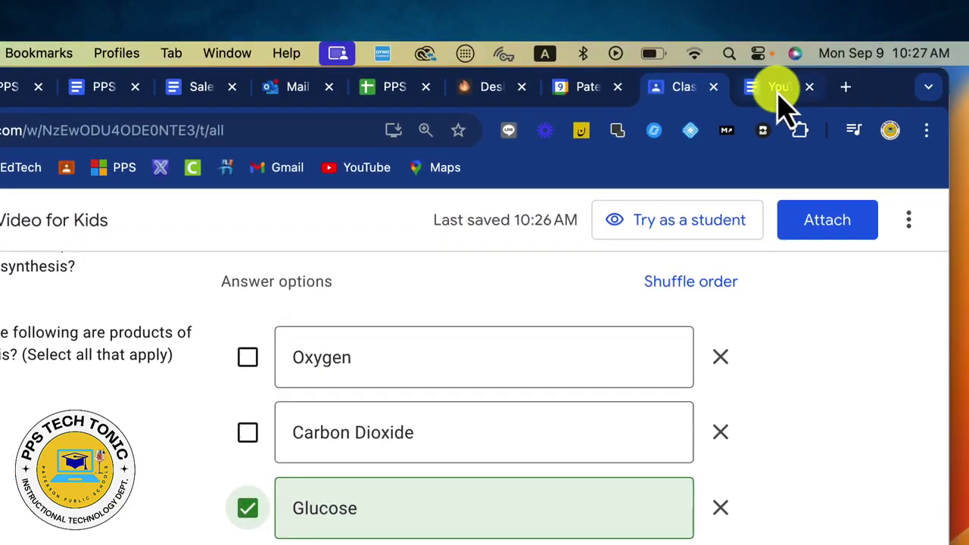
click(773, 95)
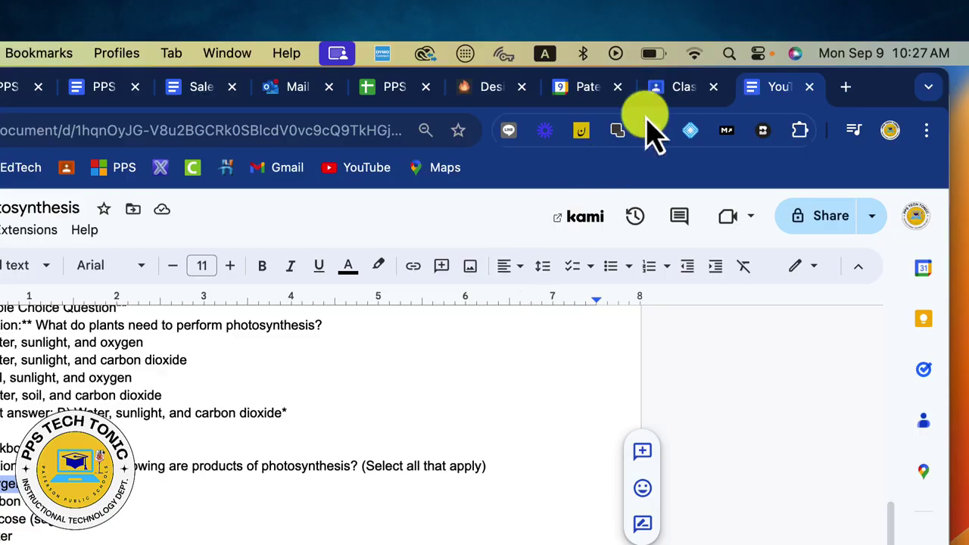
click(669, 90)
click(463, 358)
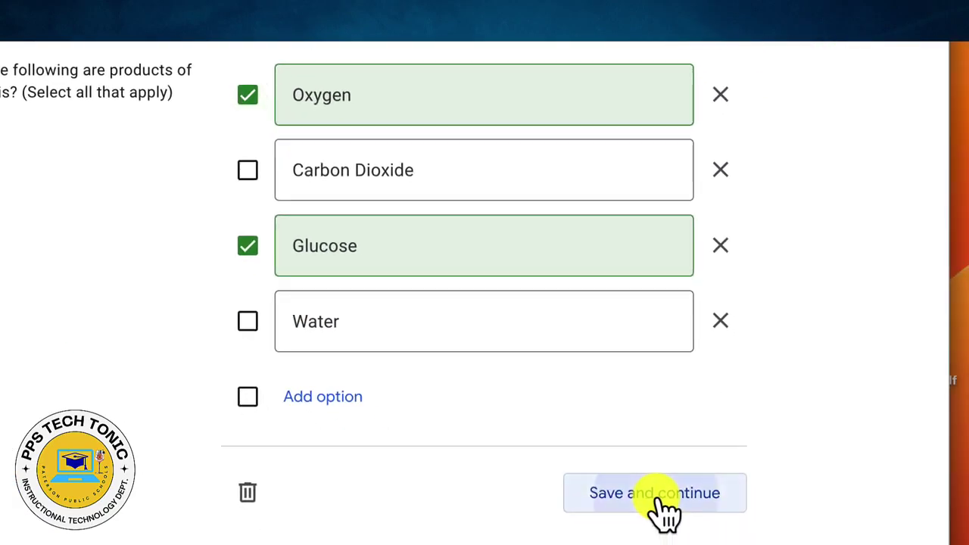
click(874, 544)
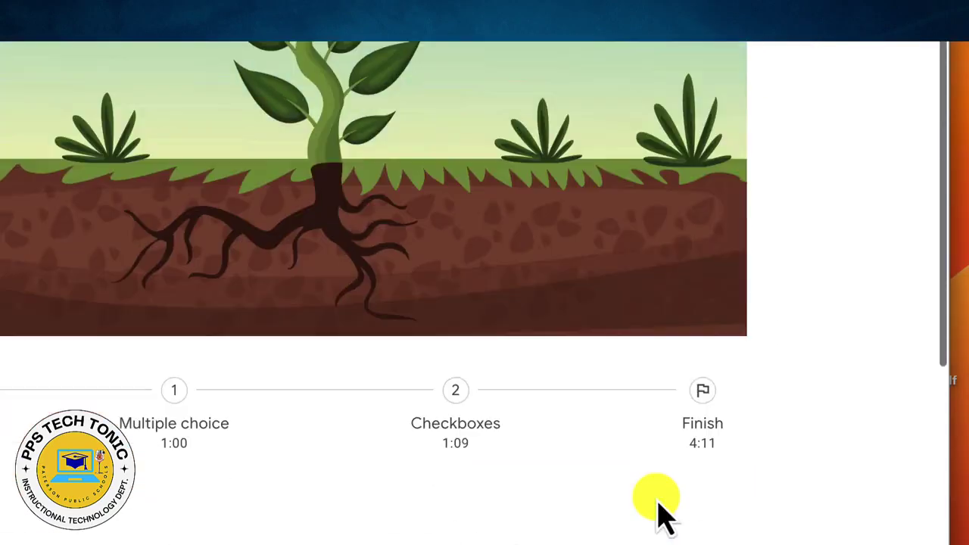
Step: Add an open-ended question to the video activity and activate its question text field
scroll(657, 514, down, 5)
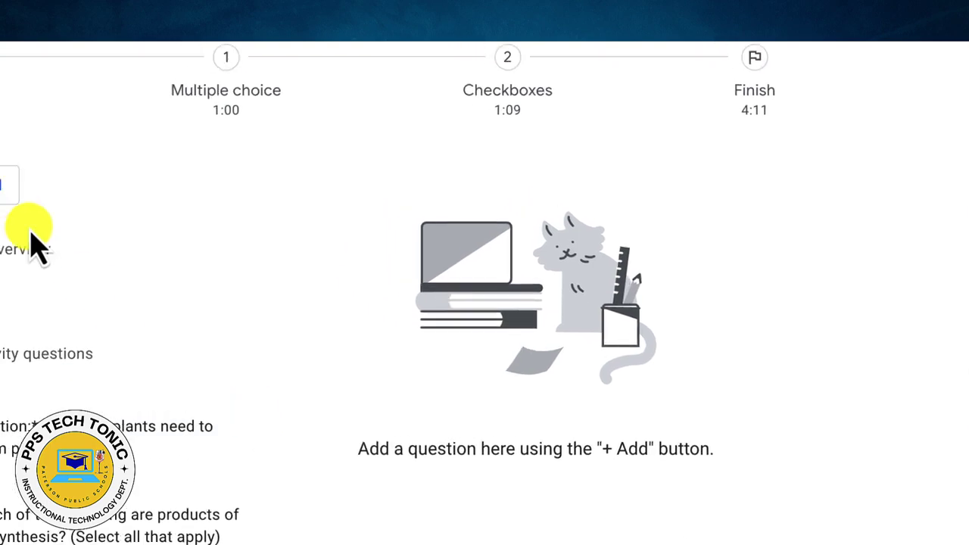
click(254, 297)
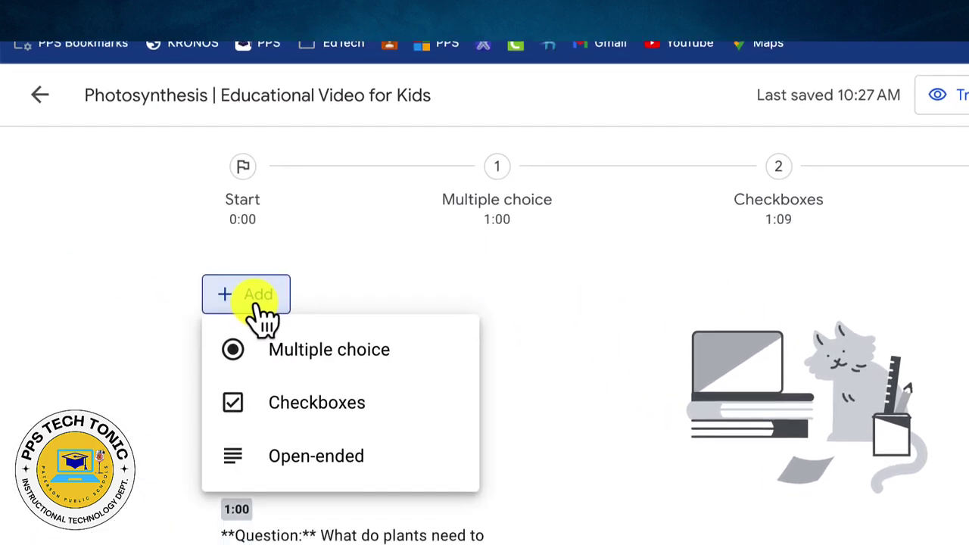
click(318, 456)
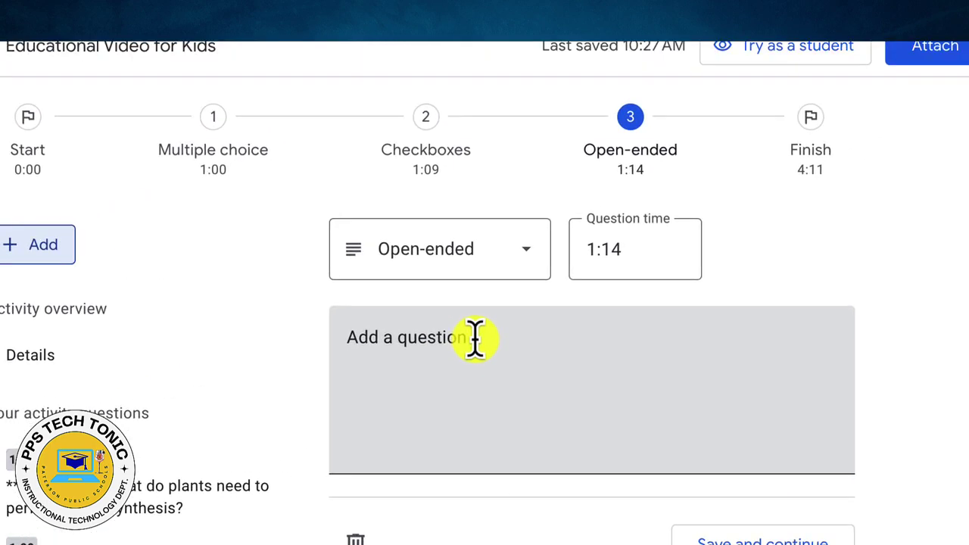
click(475, 337)
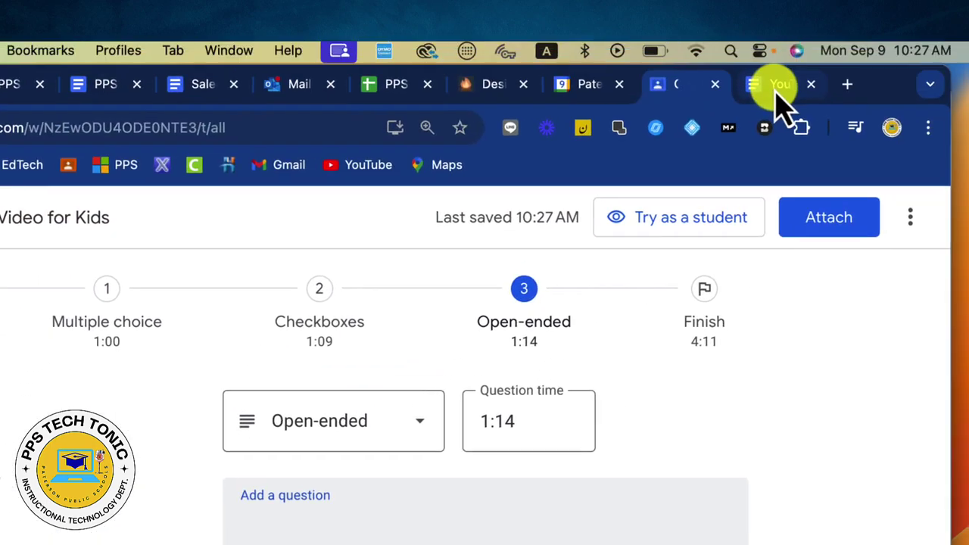
Step: Copy "Why do you think photosynthesis is important not just for plants, but for humans and animals too?" from the document into the question and save it
click(765, 86)
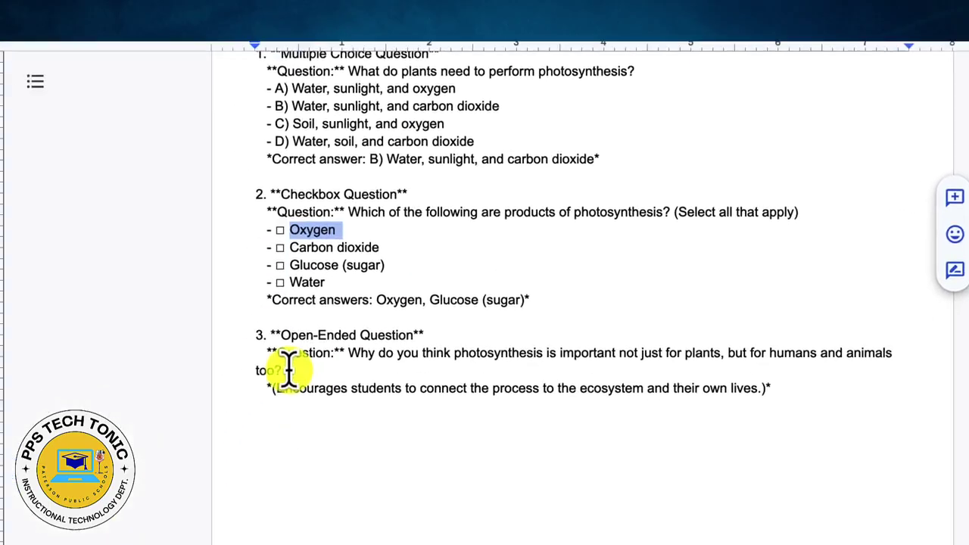
drag(291, 368, 280, 350)
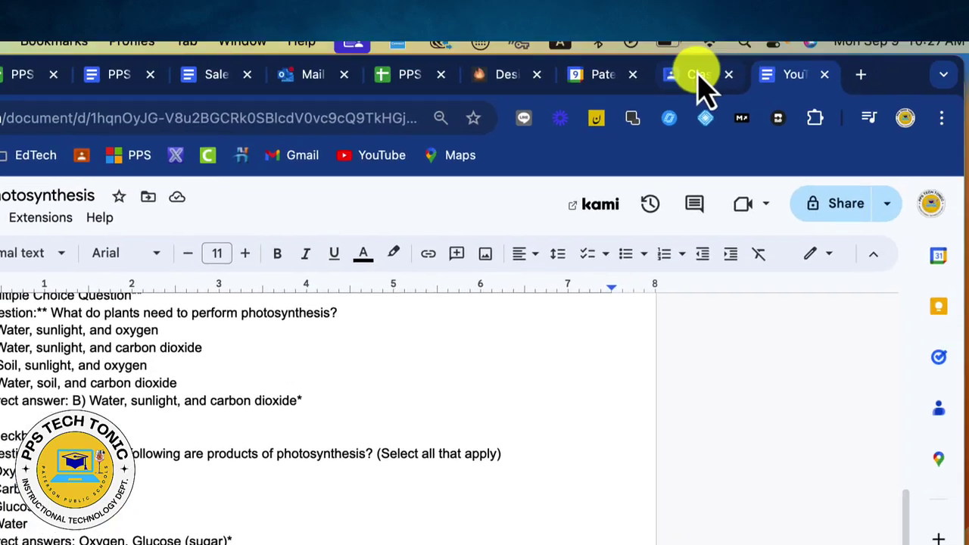
click(696, 86)
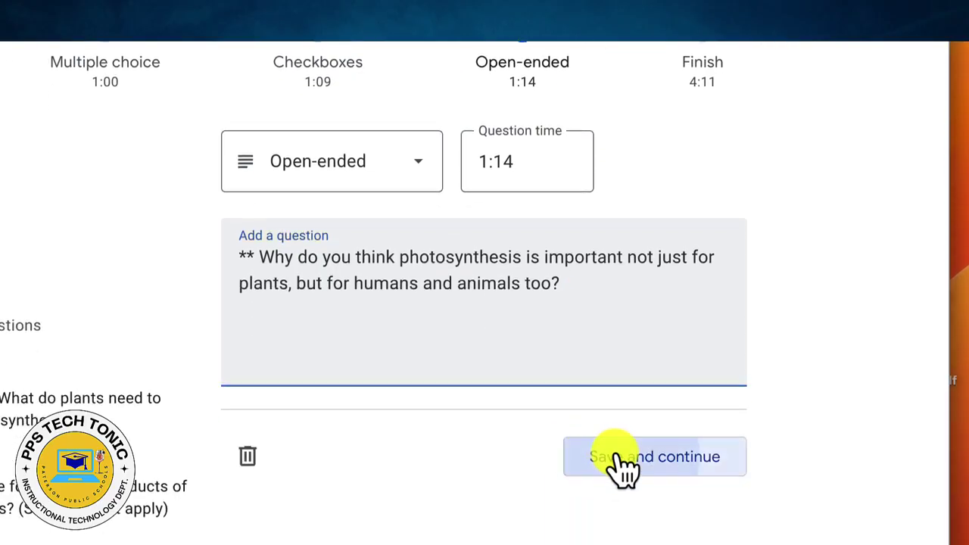
click(618, 460)
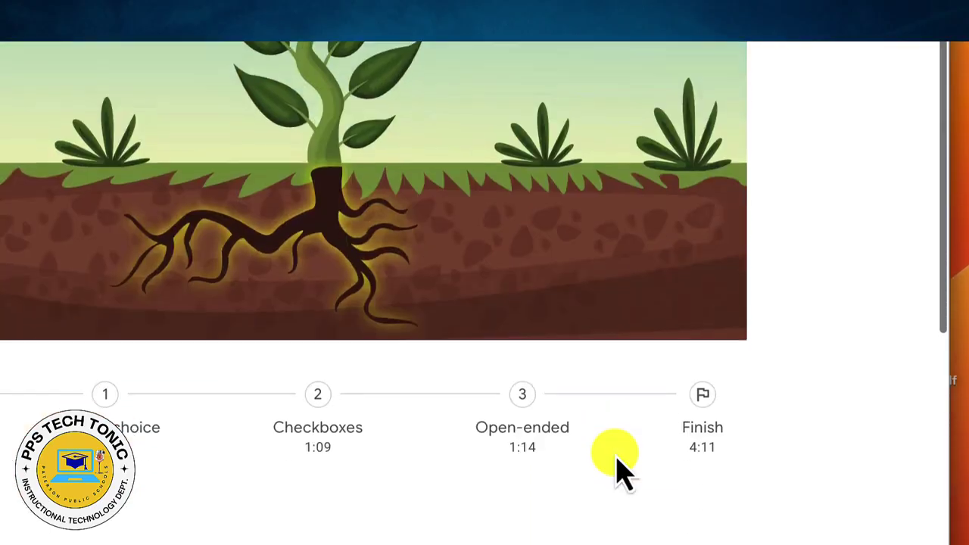
Step: Reopen the checkboxes question about the products of photosynthesis, set its question time to 2:00 and save it
scroll(424, 396, down, 5)
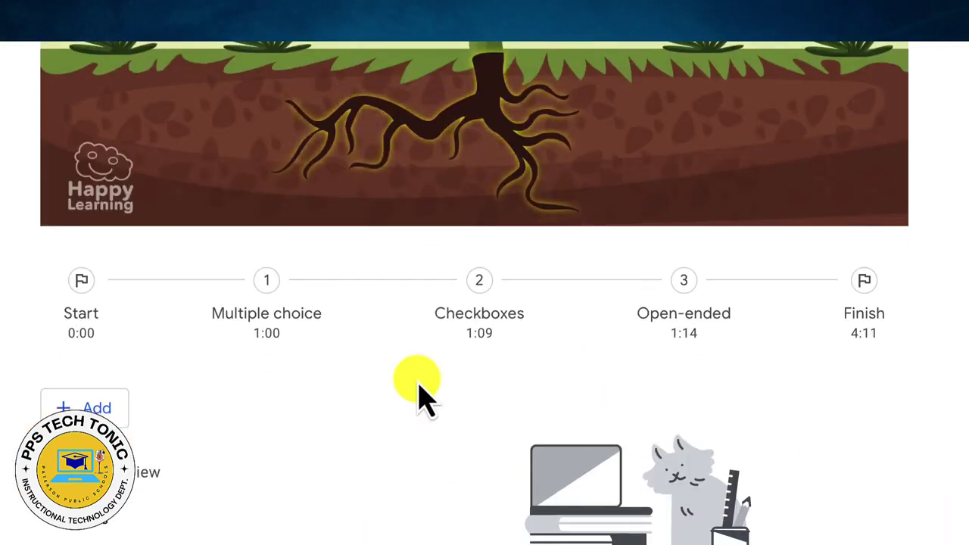
scroll(436, 369, down, 1)
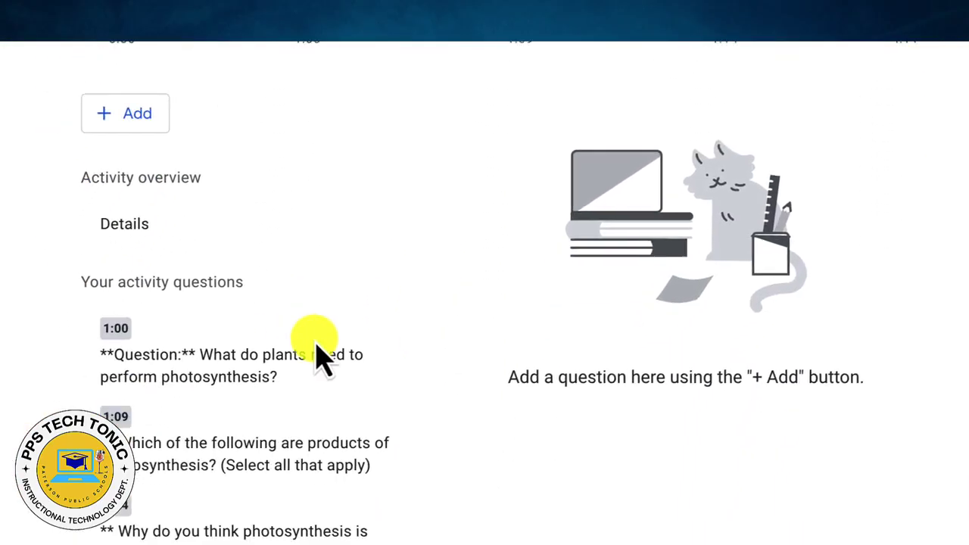
click(162, 422)
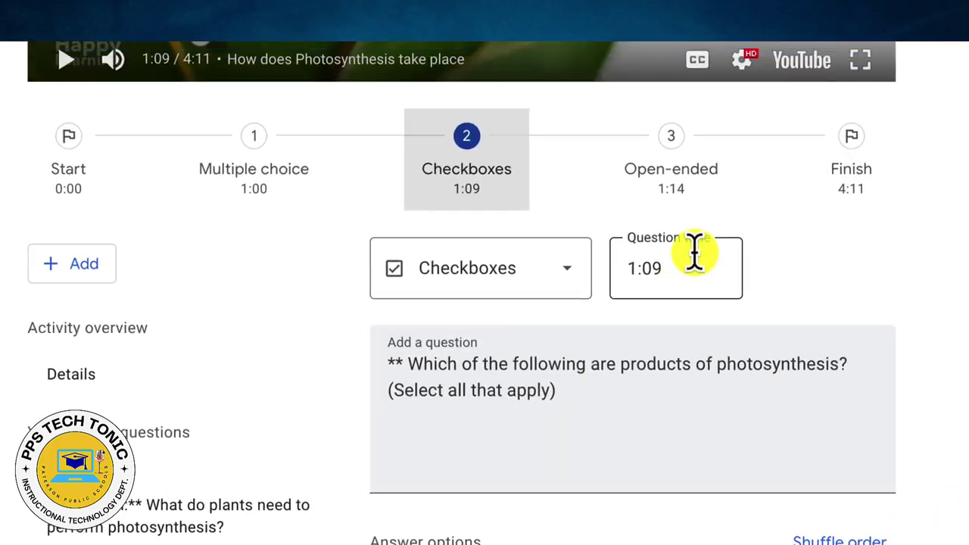
click(856, 126)
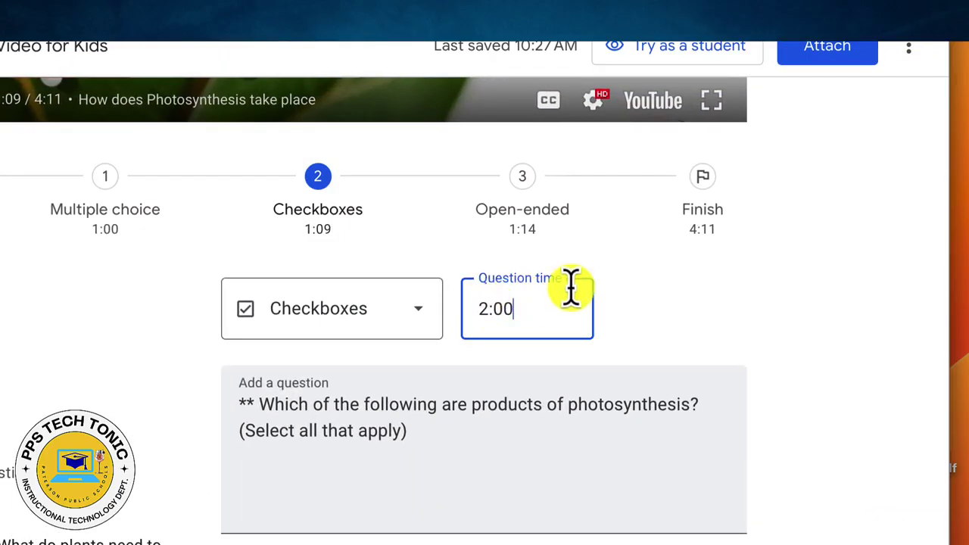
scroll(571, 287, down, 2)
scroll(511, 324, down, 6)
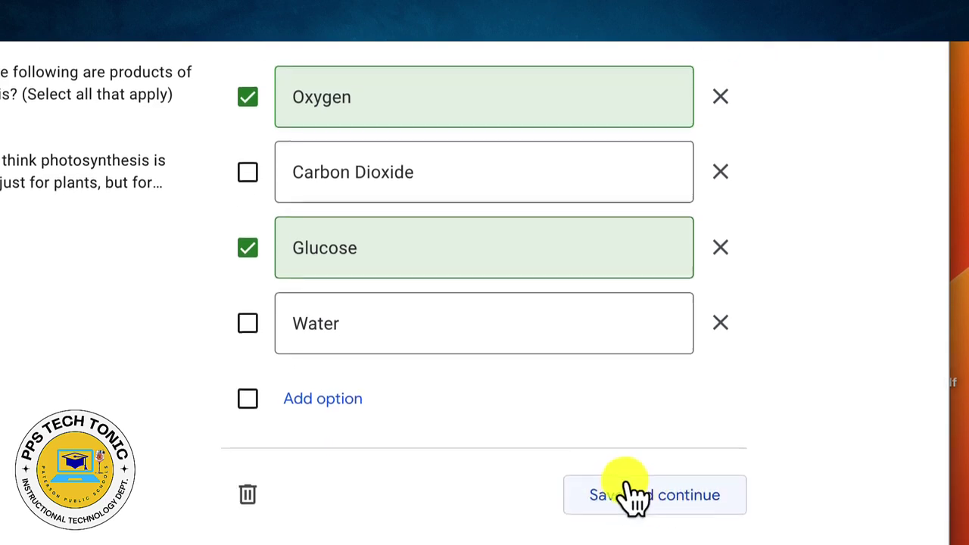
click(634, 493)
Step: Review the activity's question order, set the question time of the checkboxes question to 4:00 and save it
scroll(356, 447, down, 5)
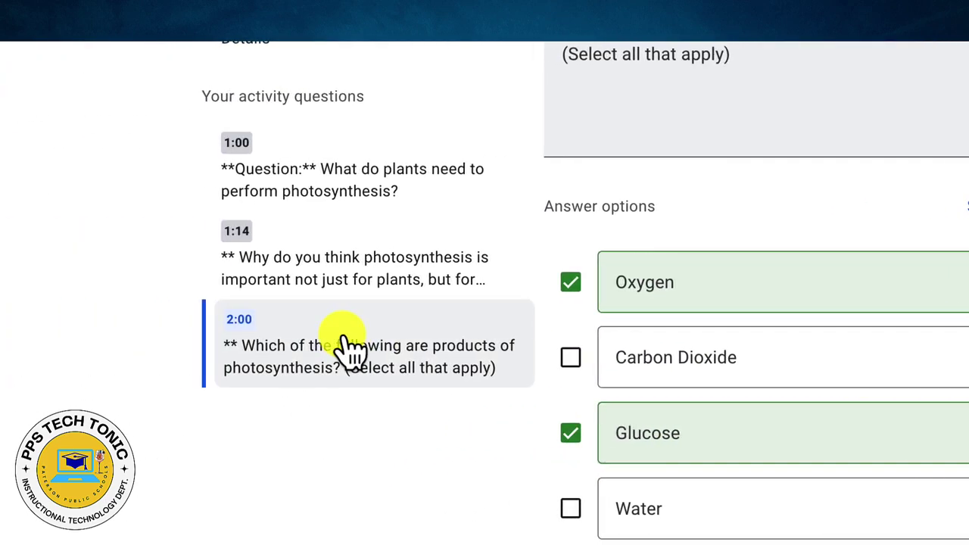
scroll(390, 363, down, 1)
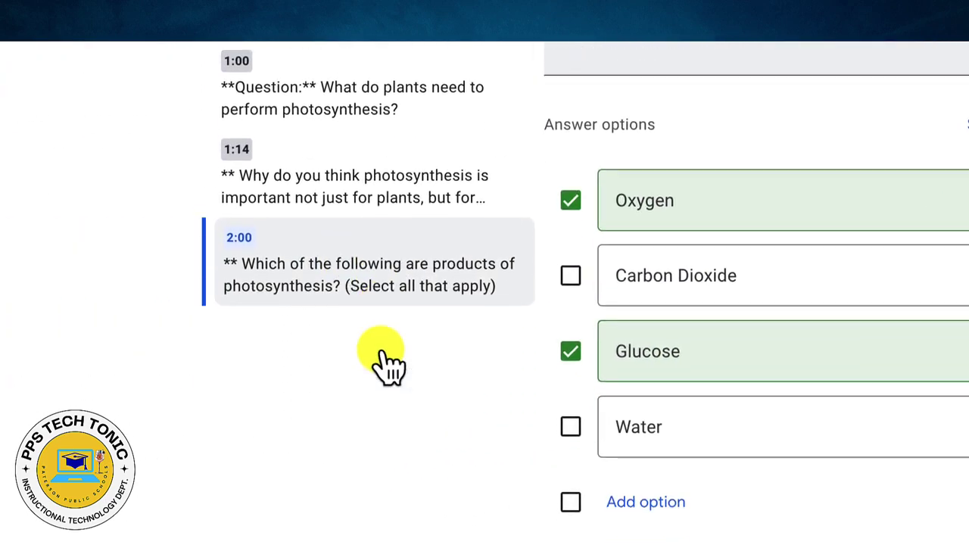
scroll(340, 329, up, 4)
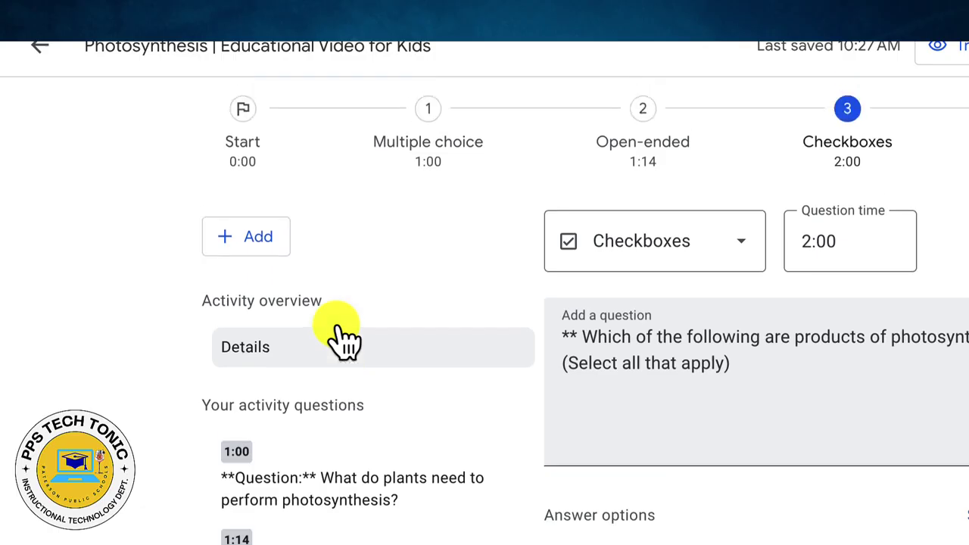
scroll(340, 333, down, 4)
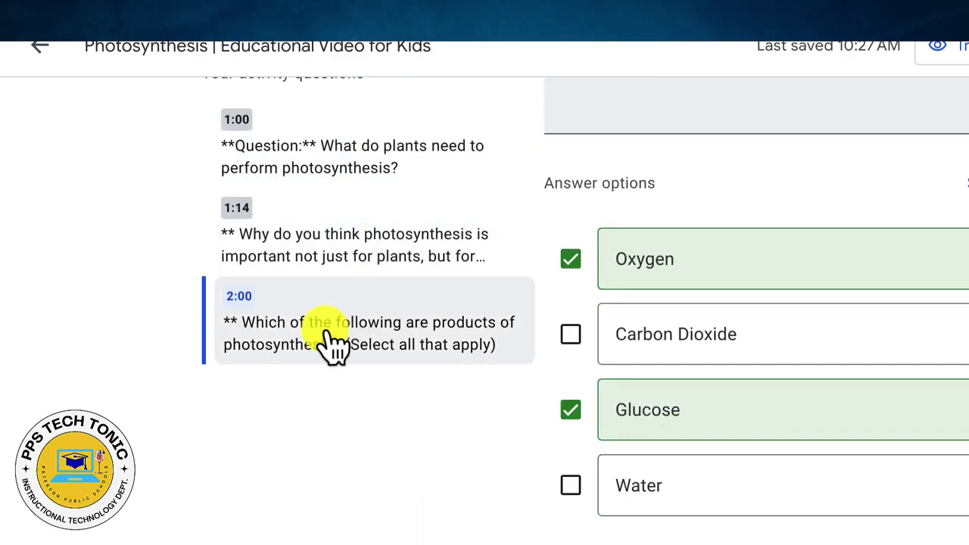
scroll(333, 347, up, 5)
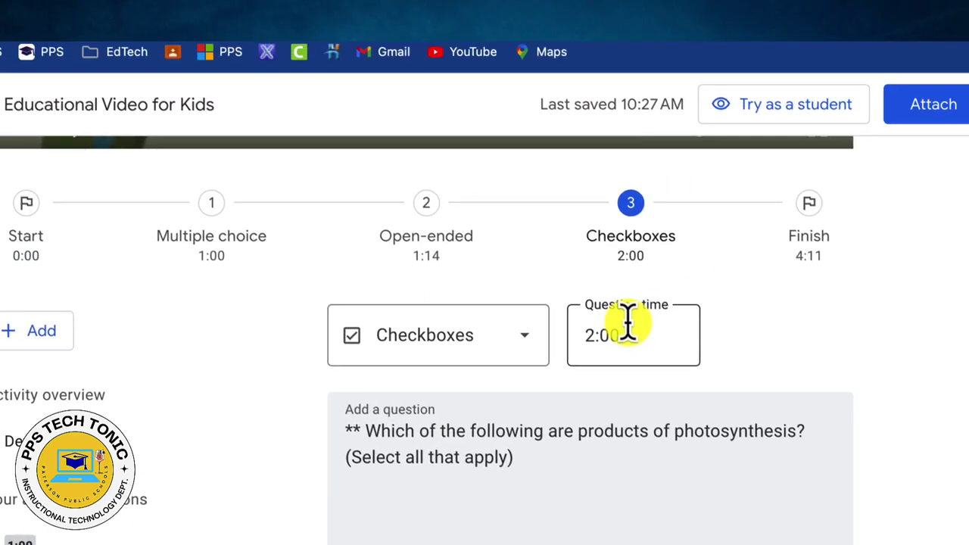
click(835, 261)
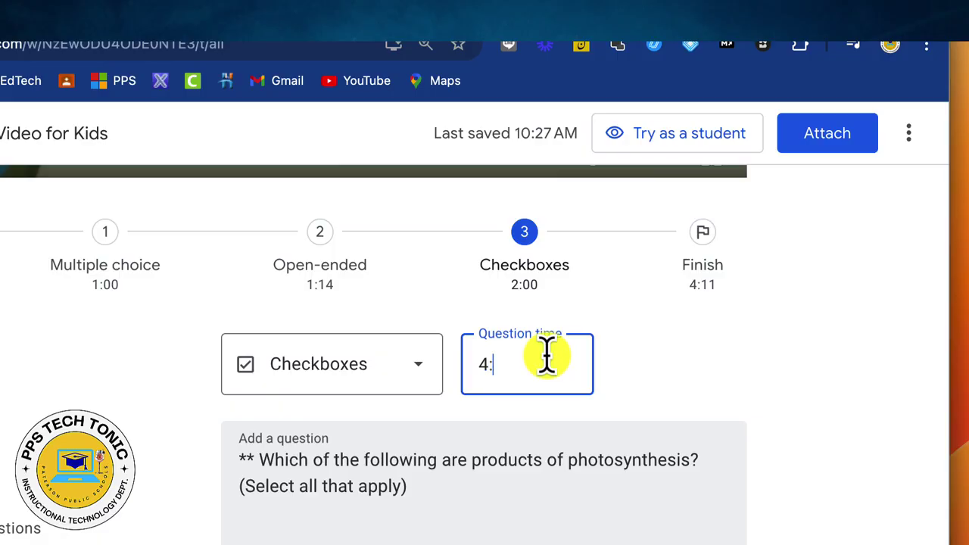
scroll(803, 325, down, 5)
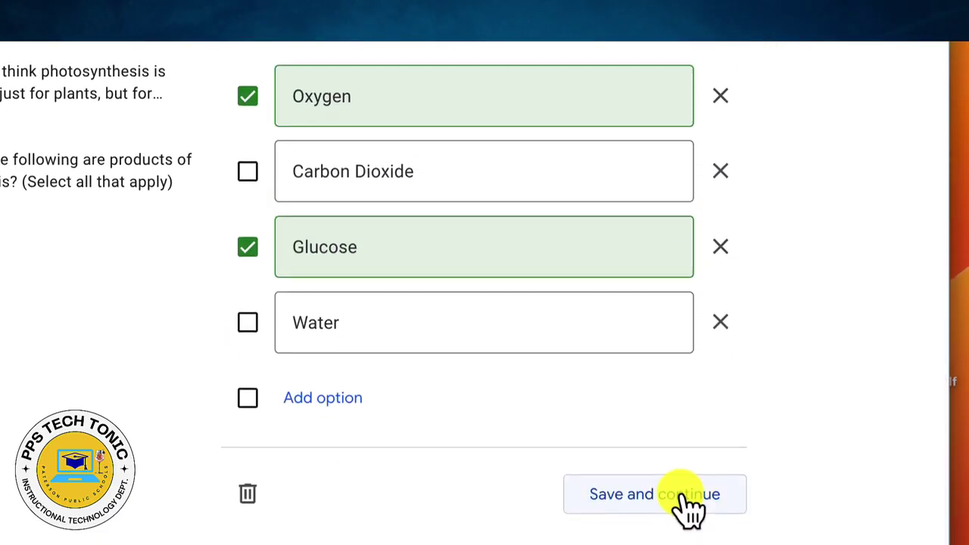
click(686, 502)
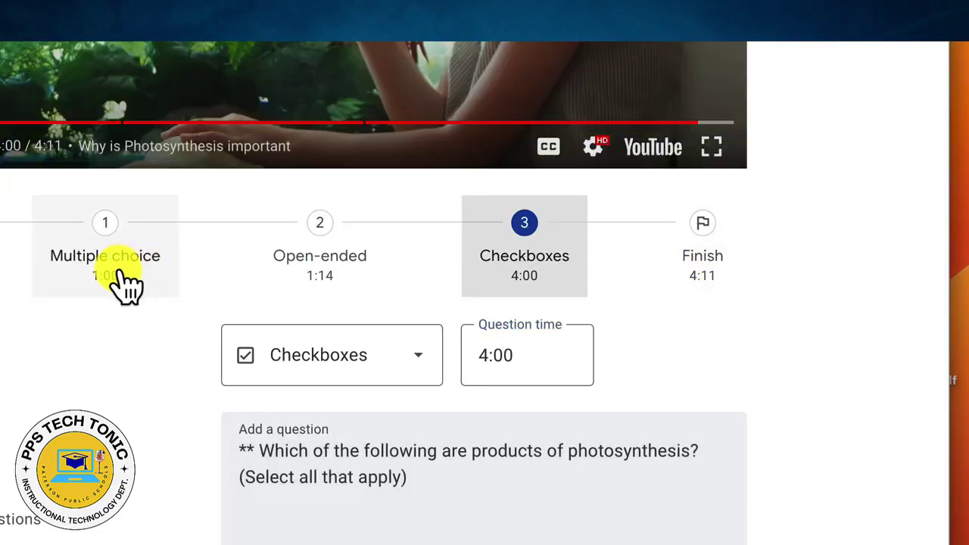
Step: Reopen the open-ended question about why photosynthesis is important, set its question time to 2:00 and save it
scroll(362, 299, down, 1)
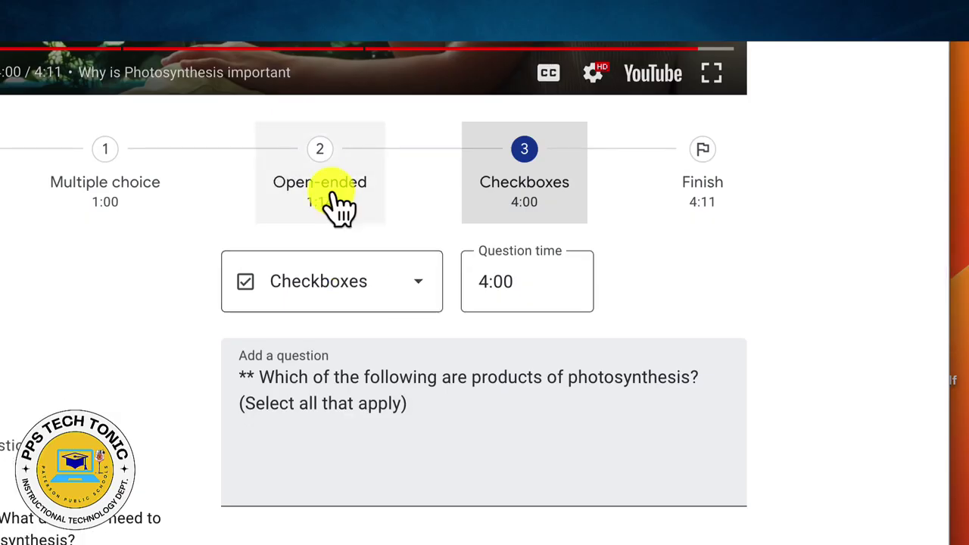
scroll(336, 206, down, 4)
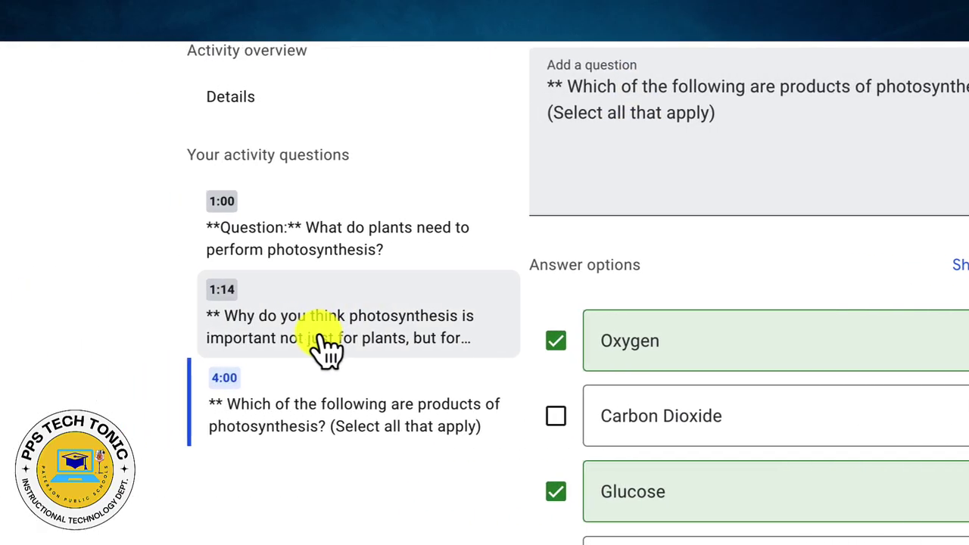
click(325, 348)
scroll(783, 190, up, 3)
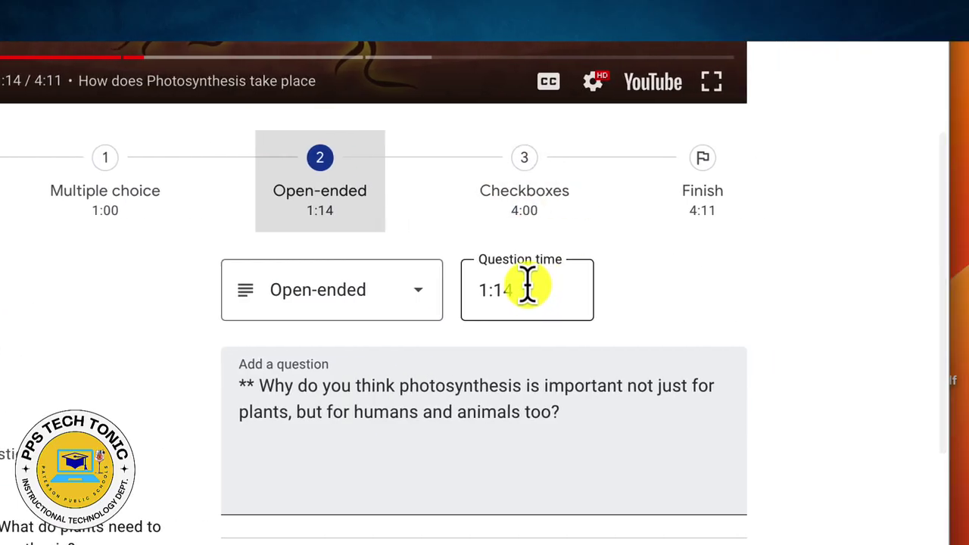
drag(528, 287, 467, 301)
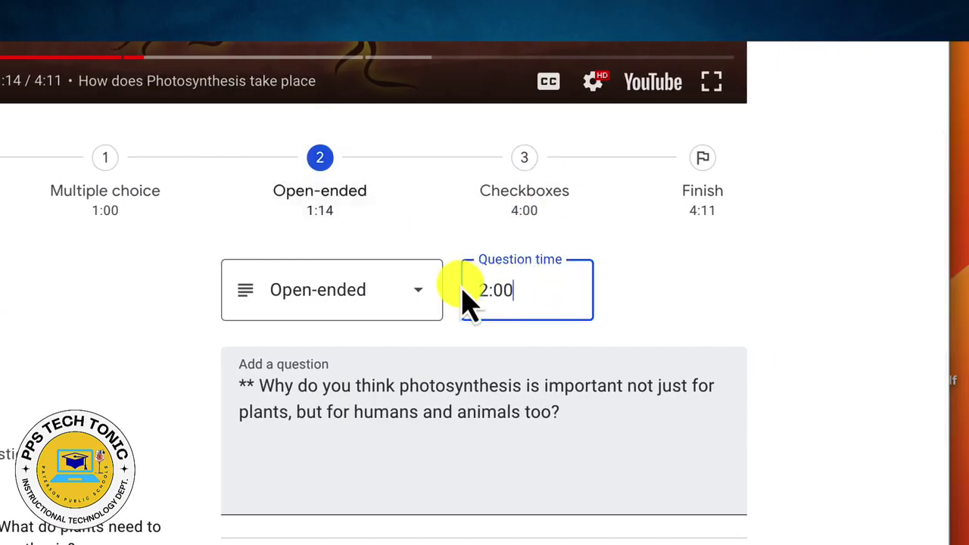
scroll(485, 308, down, 3)
click(682, 384)
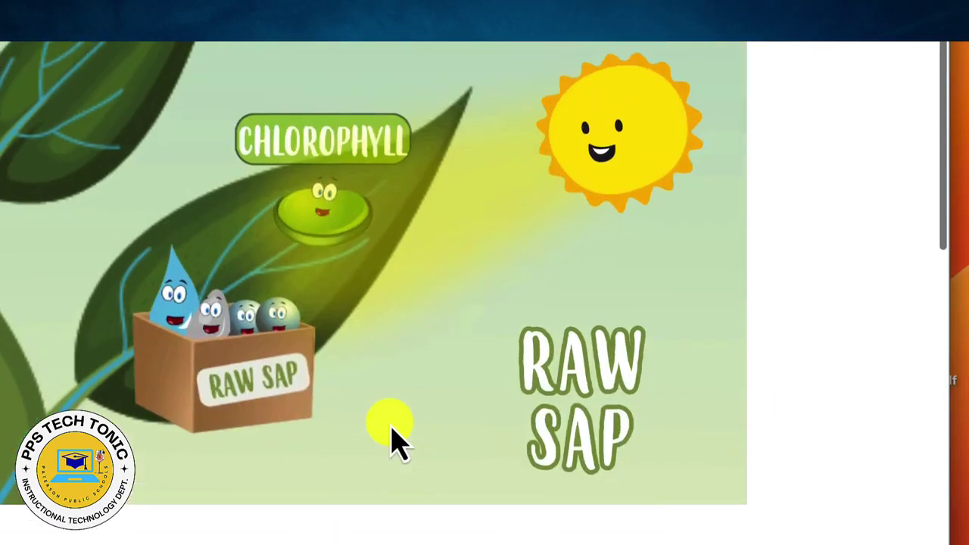
Step: Review the question timeline, then preview the video activity as a student and examine its question stops and instructions
scroll(389, 432, down, 5)
scroll(368, 401, up, 2)
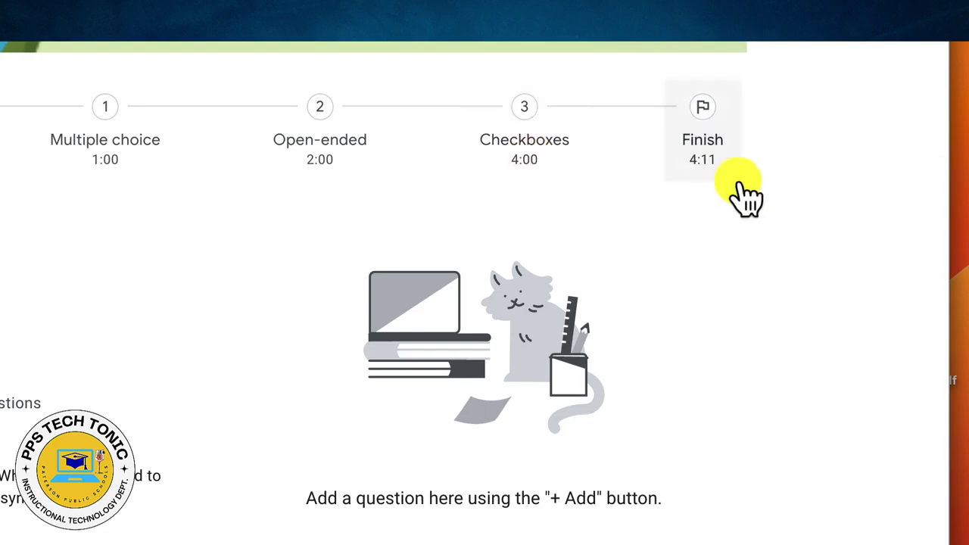
scroll(642, 238, down, 3)
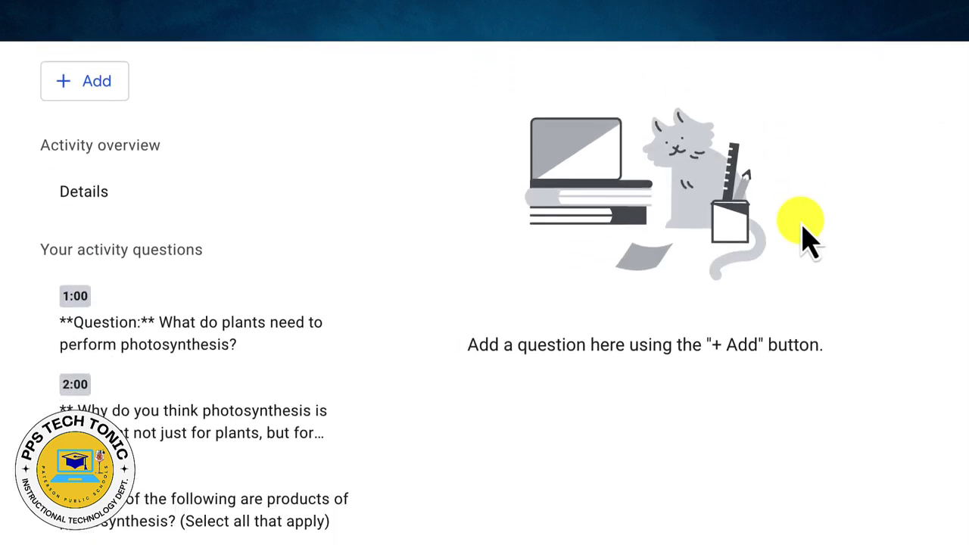
scroll(616, 320, up, 6)
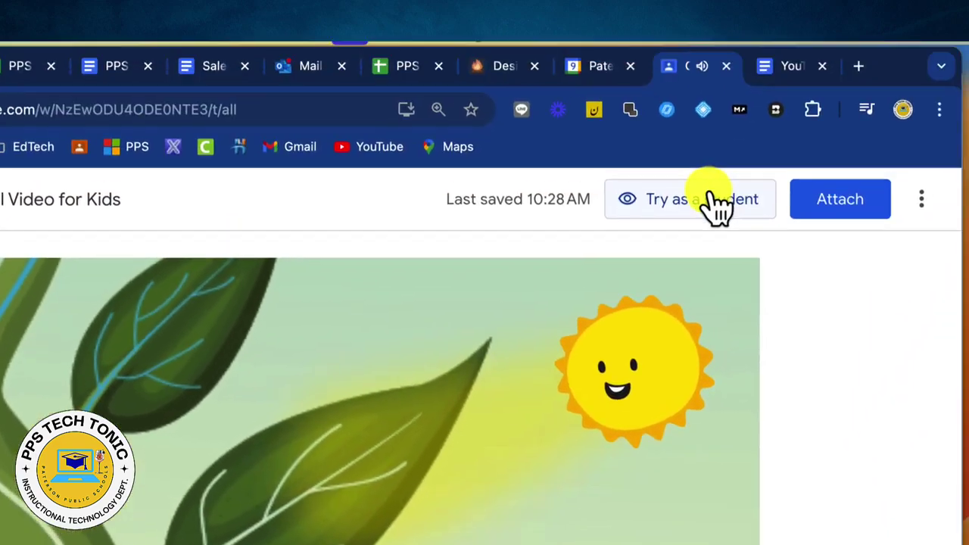
click(708, 203)
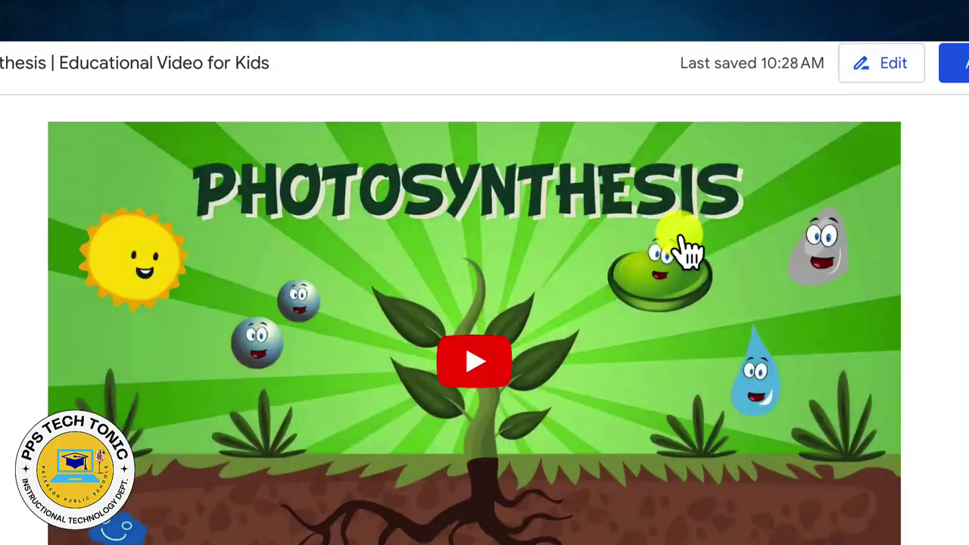
scroll(606, 356, down, 6)
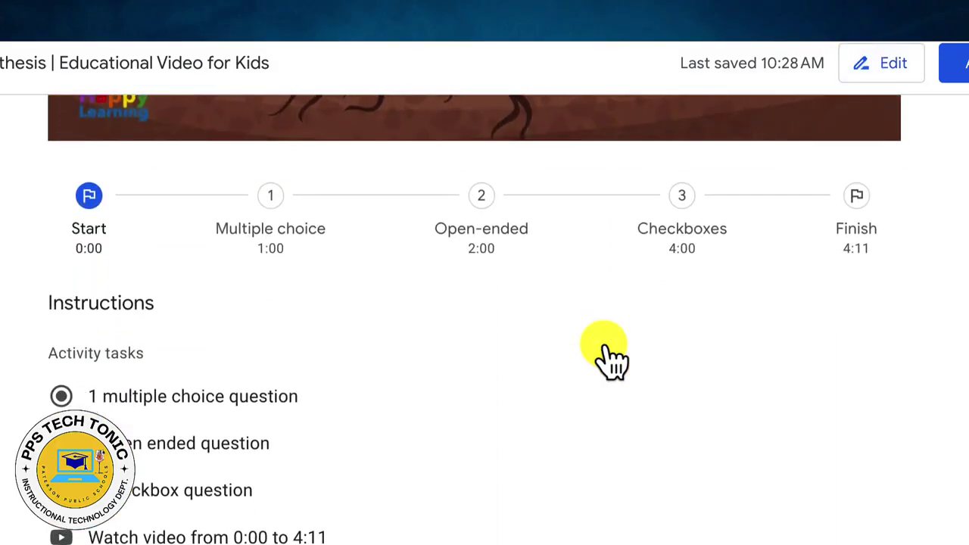
scroll(201, 523, up, 4)
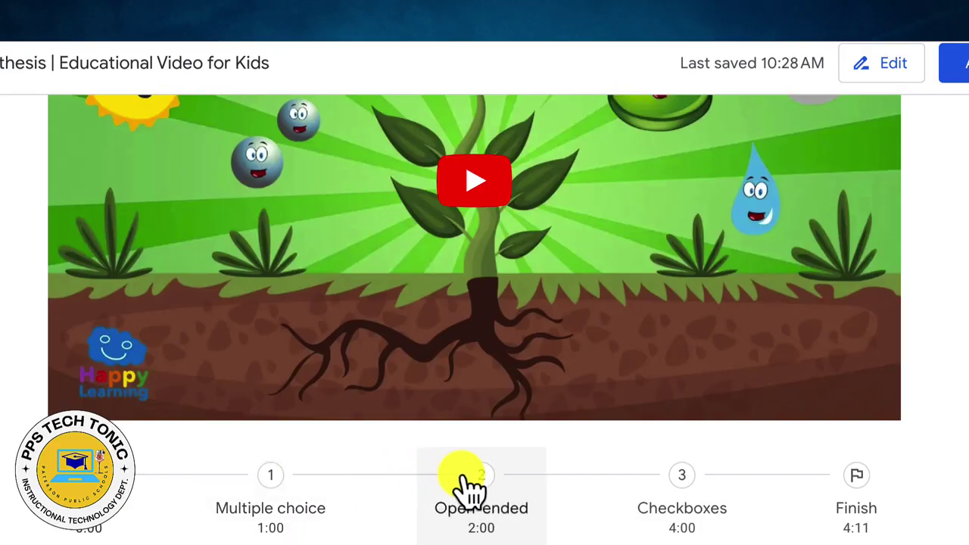
scroll(466, 488, down, 3)
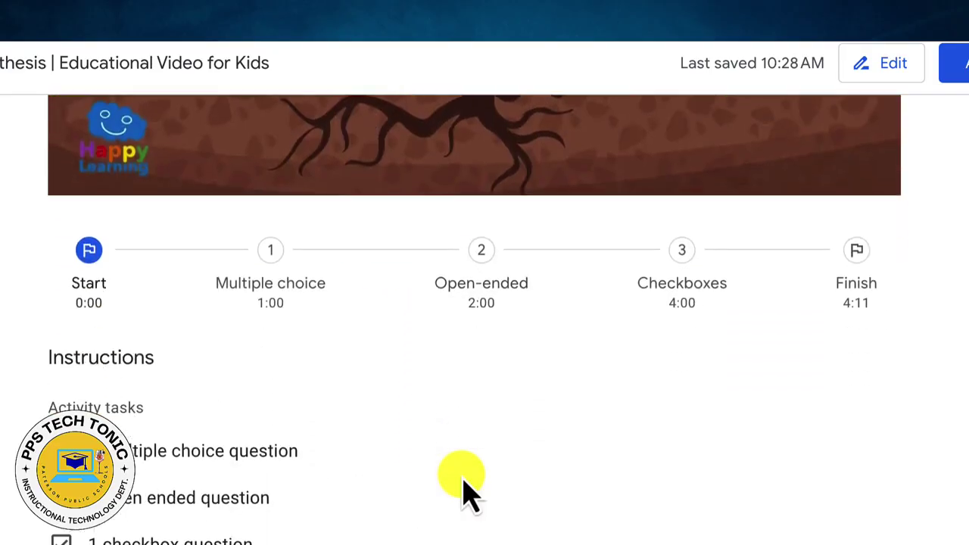
scroll(463, 491, up, 4)
scroll(463, 491, down, 5)
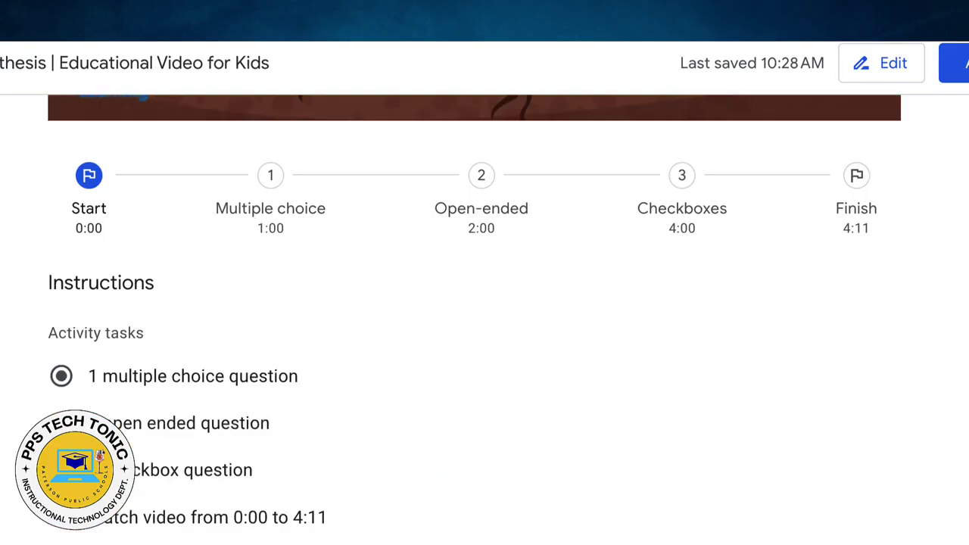
scroll(755, 535, up, 6)
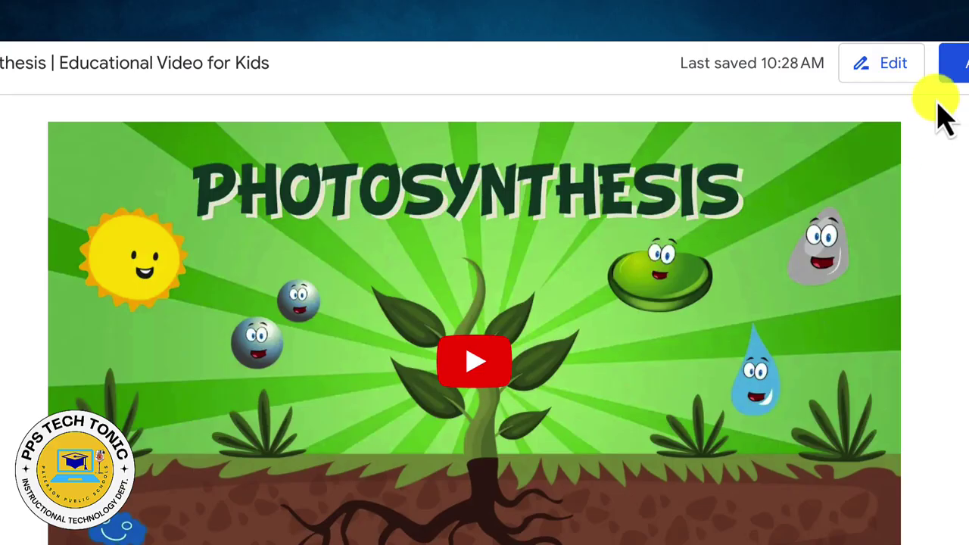
Step: Leave the student preview, attach the video activity with its questions to the assignment and check the attachment
click(893, 68)
scroll(961, 288, down, 8)
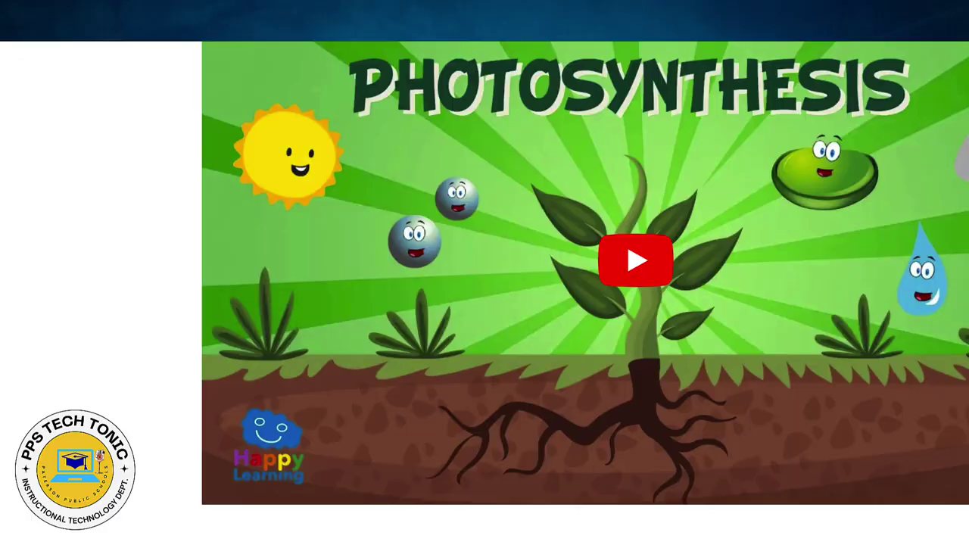
scroll(586, 287, down, 8)
scroll(585, 288, up, 8)
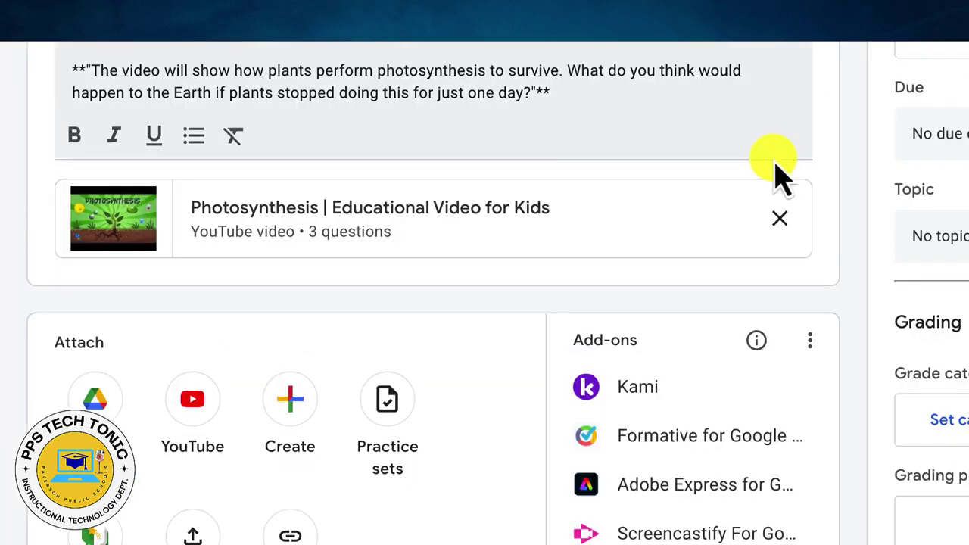
scroll(779, 174, down, 1)
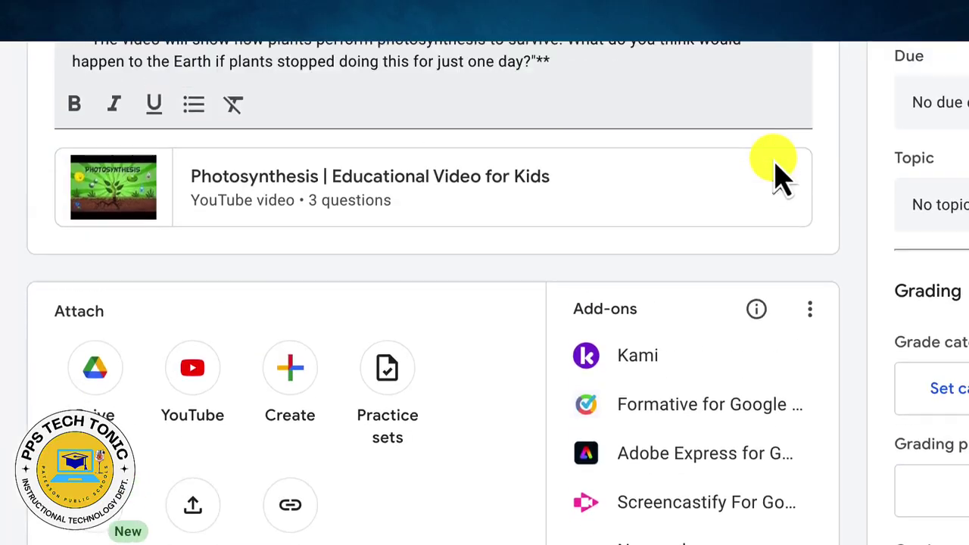
scroll(412, 185, up, 3)
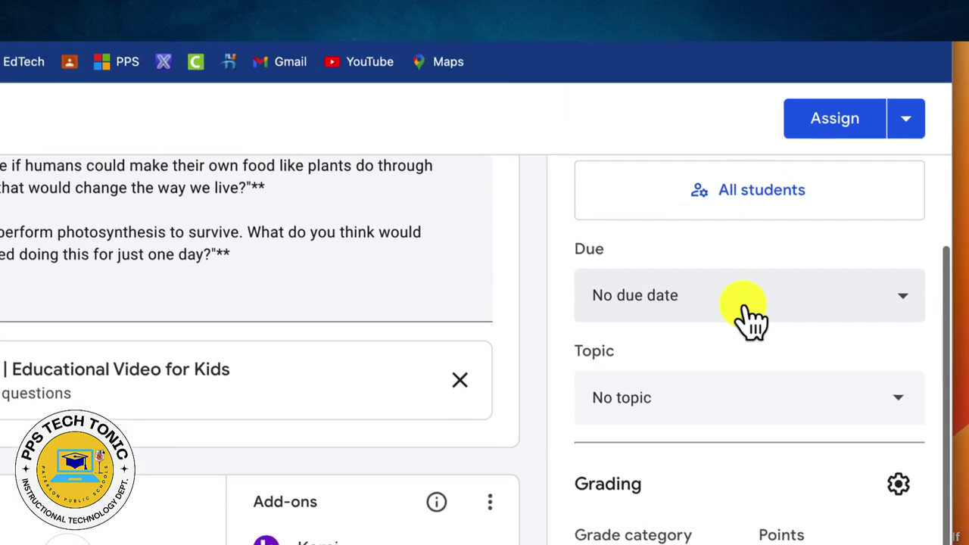
Step: Set the assignment's due date to Sep 13, 2024 and clear the due time
click(776, 303)
click(715, 345)
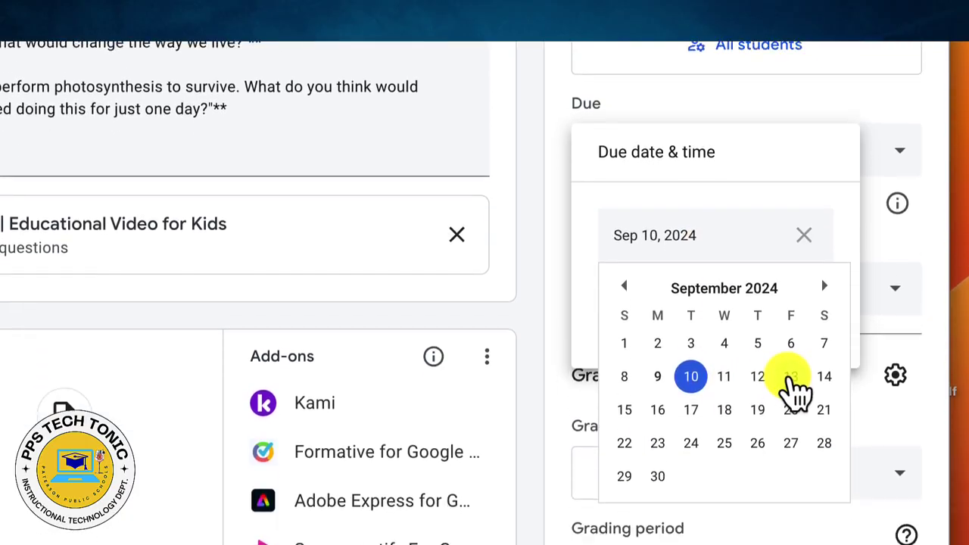
click(790, 452)
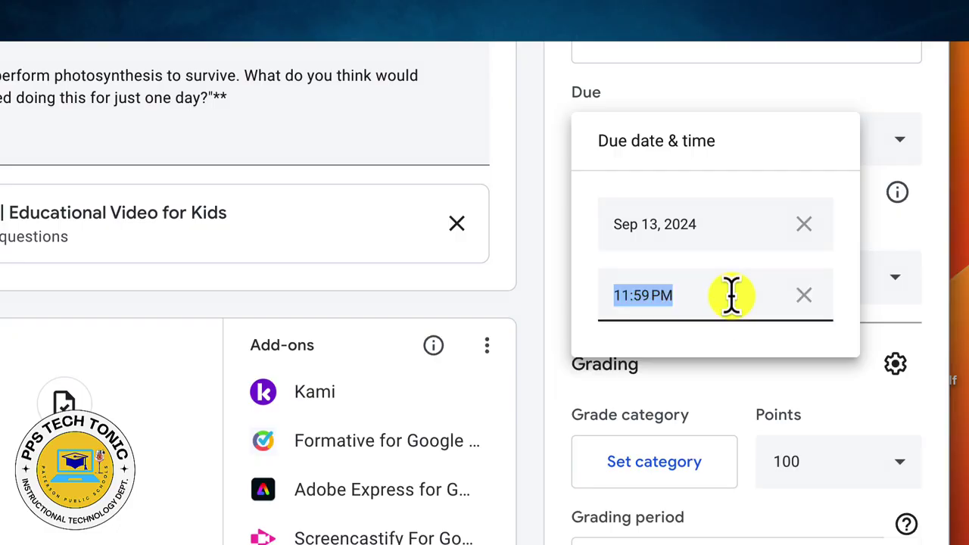
click(805, 297)
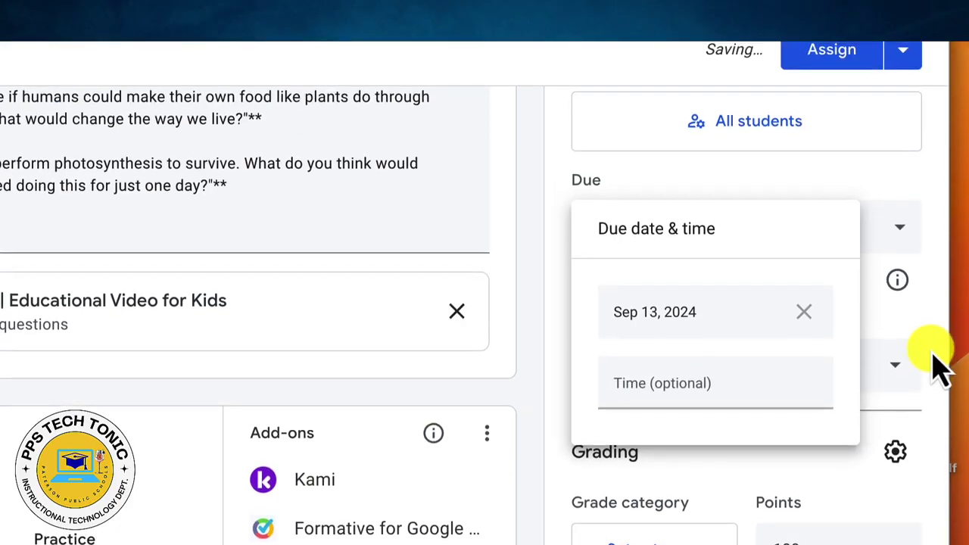
click(933, 365)
Step: Open the grade category settings for the class, examine the grade calculation and category options, and return to the assignment
scroll(933, 365, down, 1)
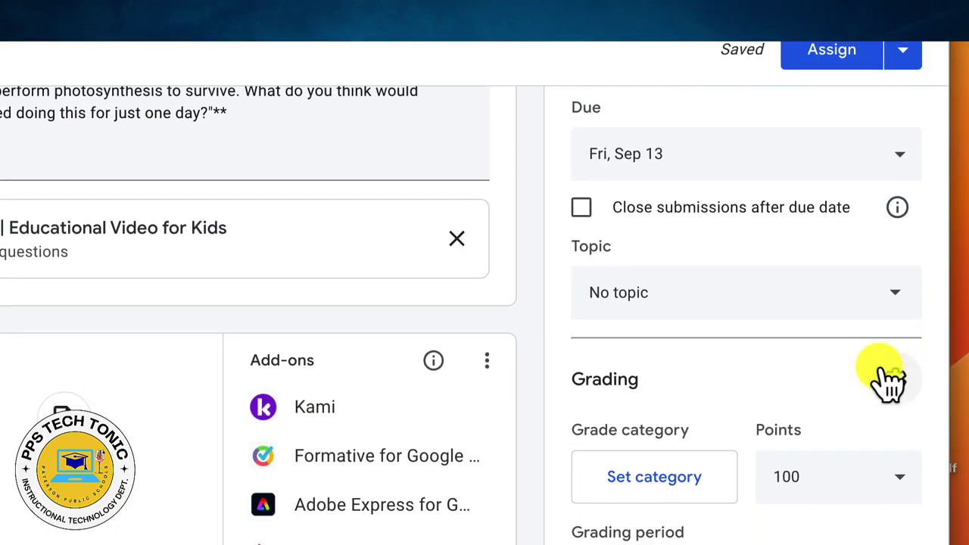
scroll(632, 402, down, 3)
click(648, 303)
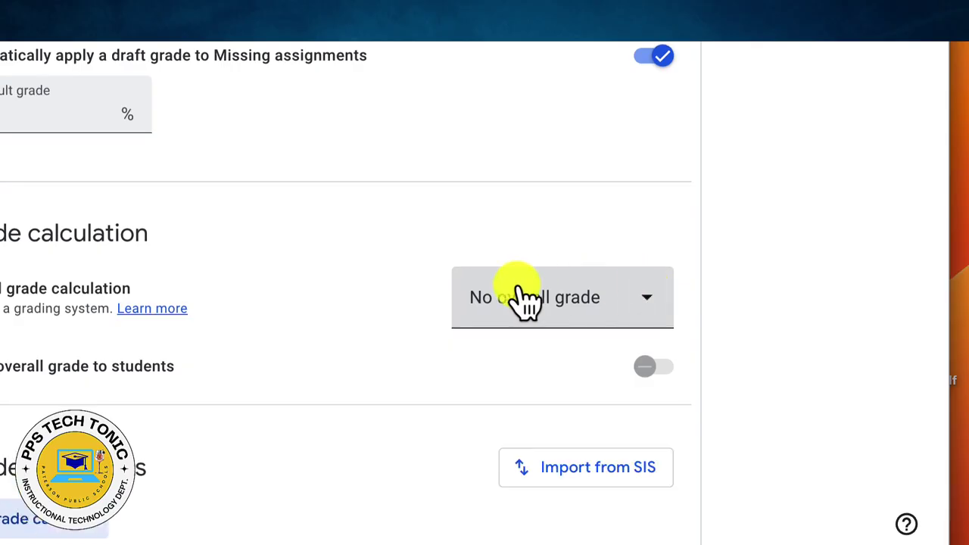
scroll(267, 303, down, 1)
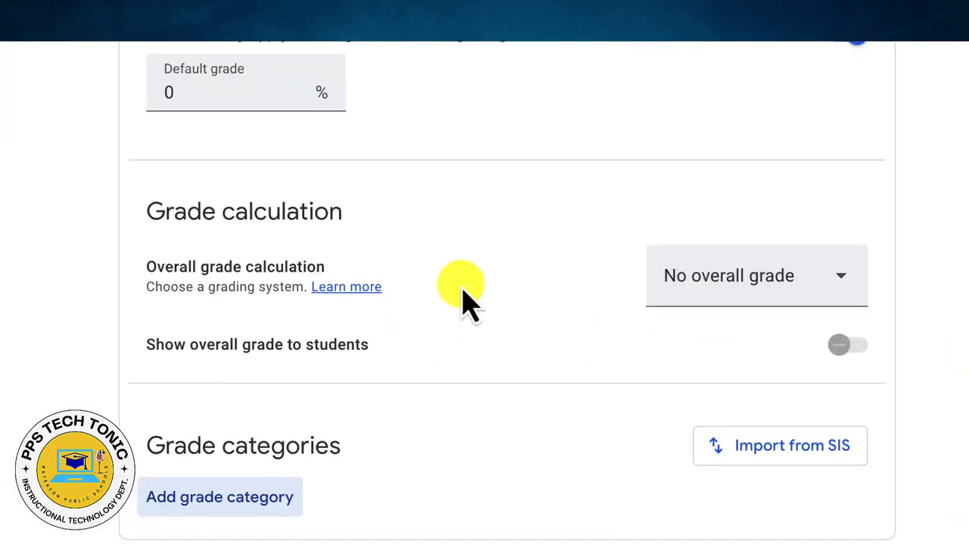
scroll(465, 300, up, 3)
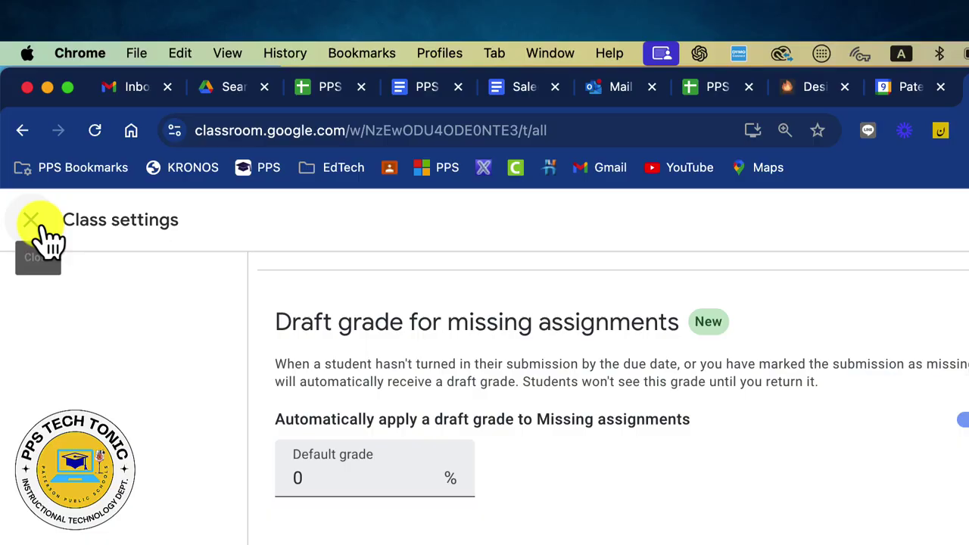
click(35, 226)
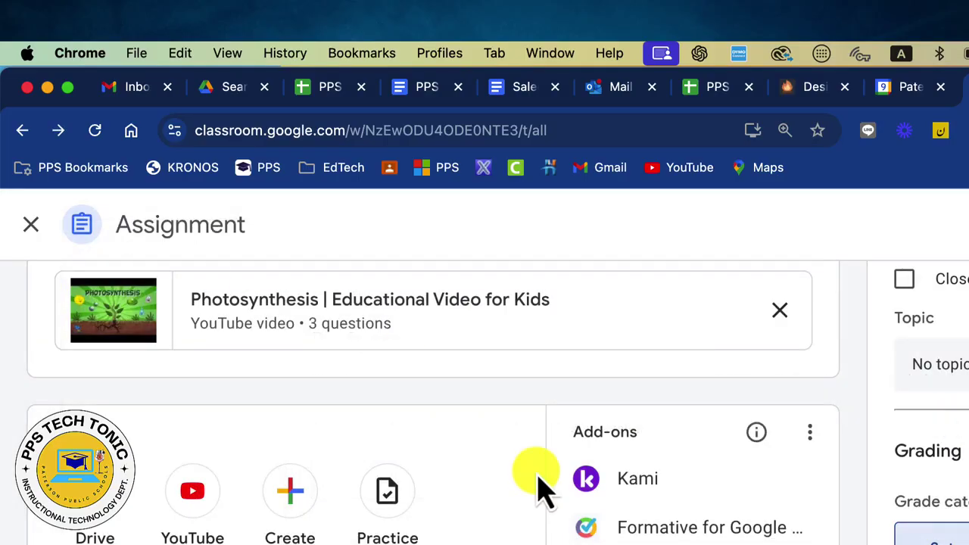
Step: Check the grade sync options, leaving "No grade sync" selected, and assign the Photosynthesis assignment to the class
scroll(800, 313, down, 3)
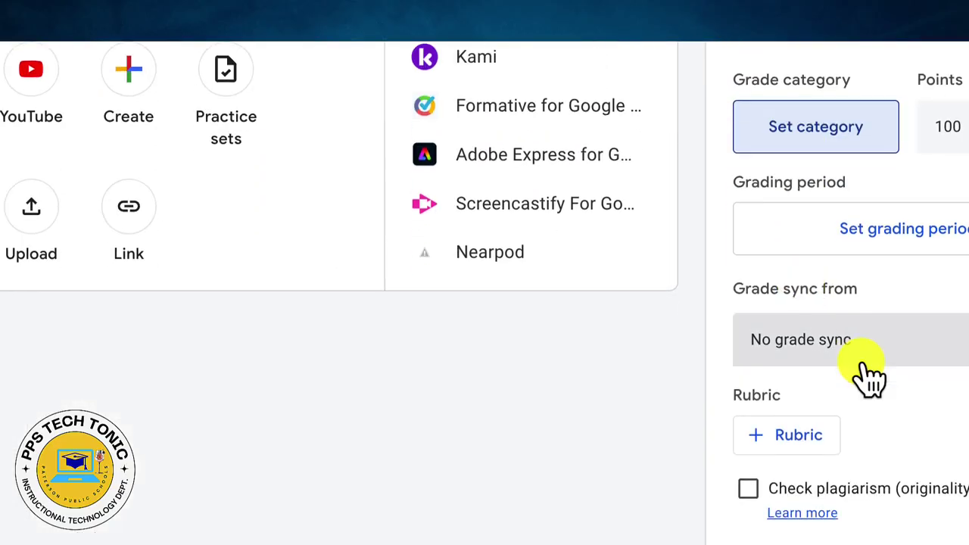
click(836, 360)
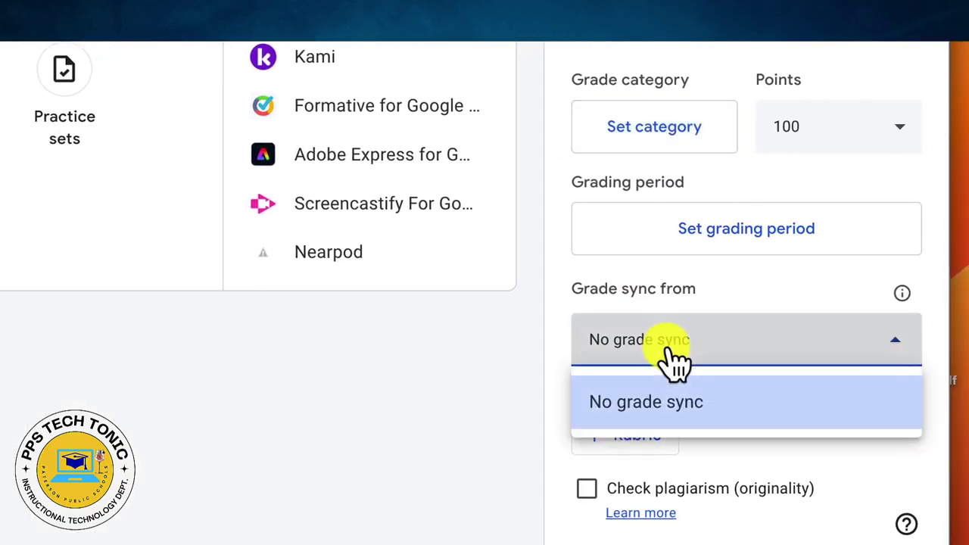
click(559, 303)
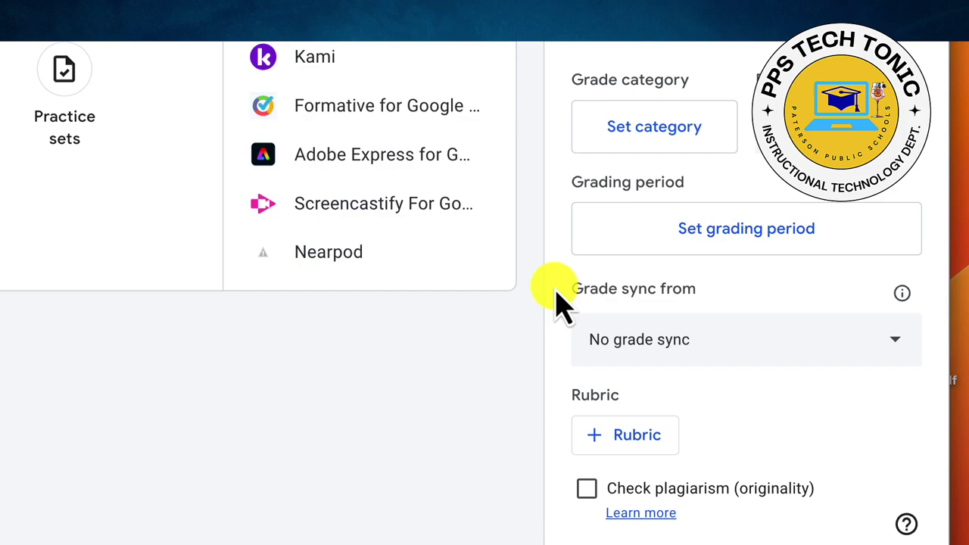
scroll(695, 258, up, 6)
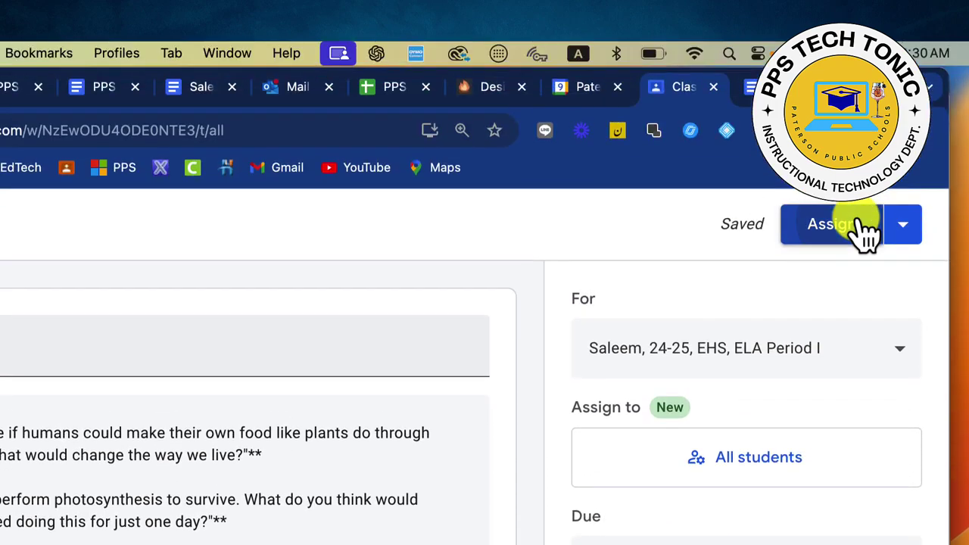
click(861, 226)
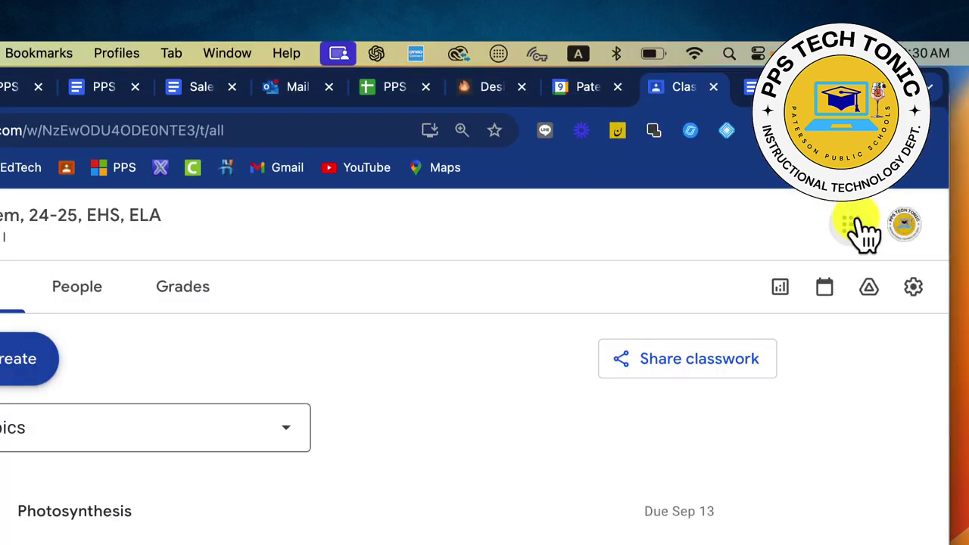